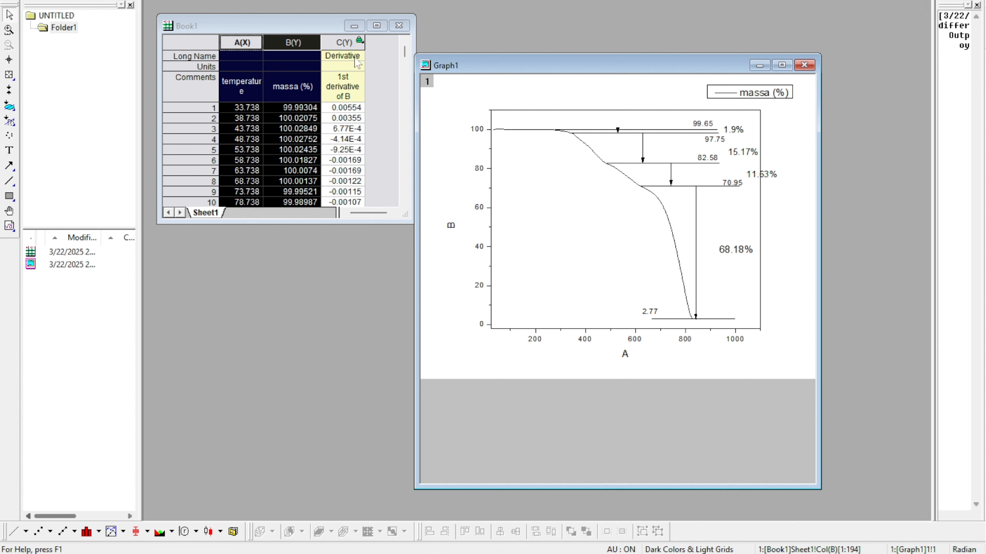
Step: Change the comment of Book1's derivative column C to "derivative of massa"
left_click(358, 58)
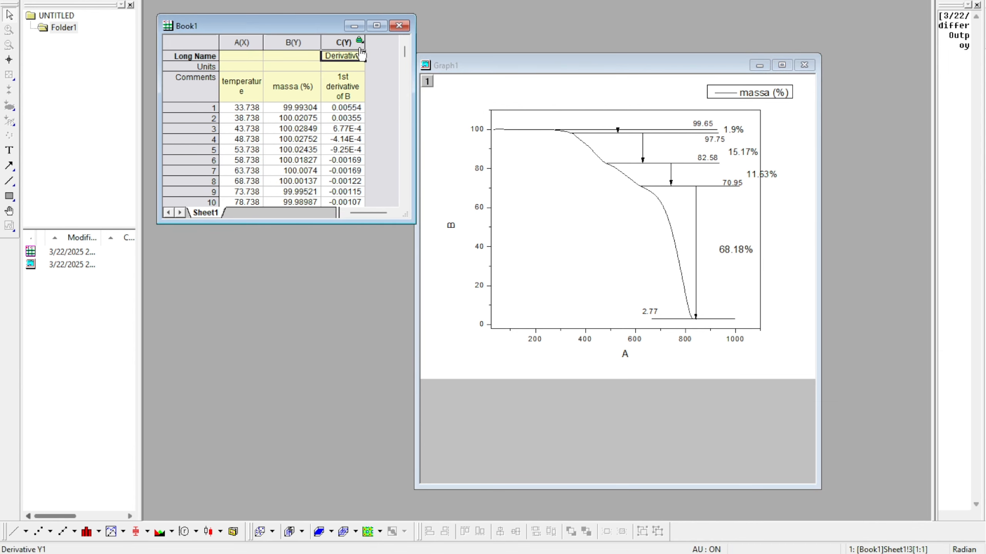
scroll(357, 152, "down", 1)
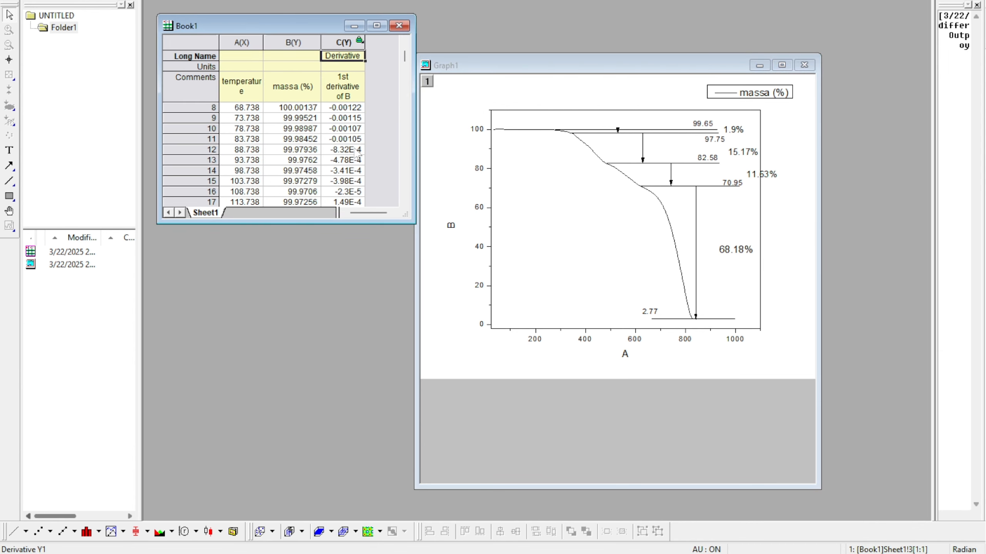
scroll(357, 152, "up", 3)
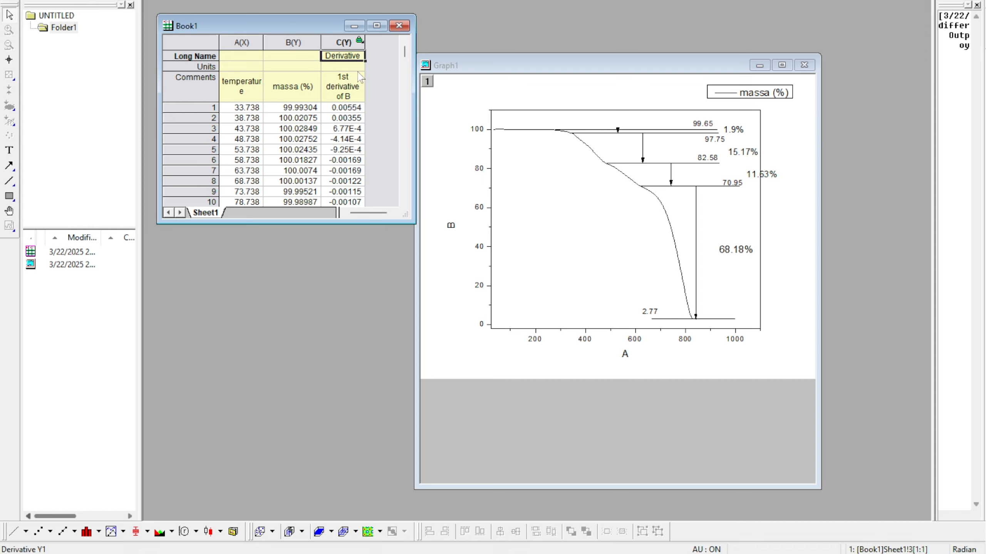
left_click(353, 87)
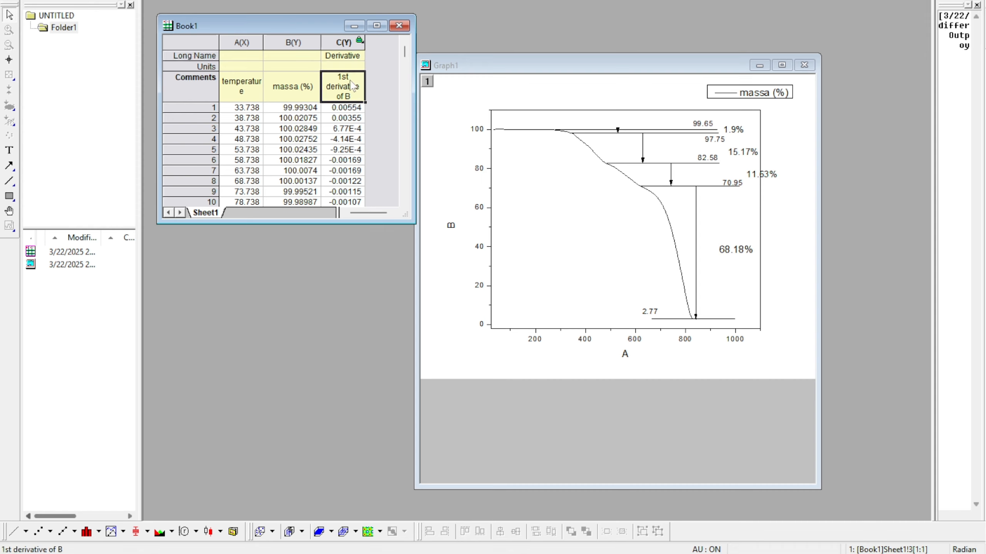
double_click(329, 92)
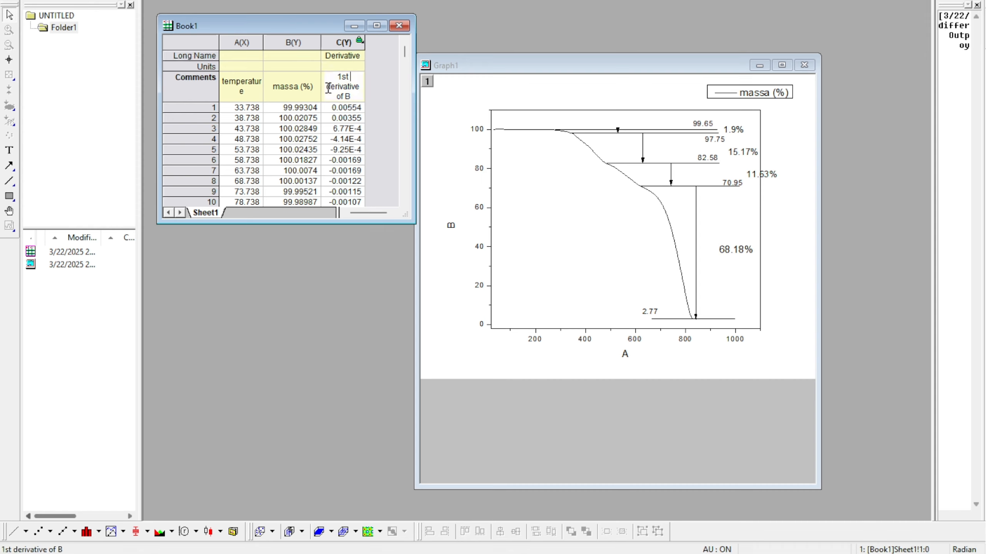
key("BackSpace")
key("BackSpace")
key("BackSpace")
key("BackSpace")
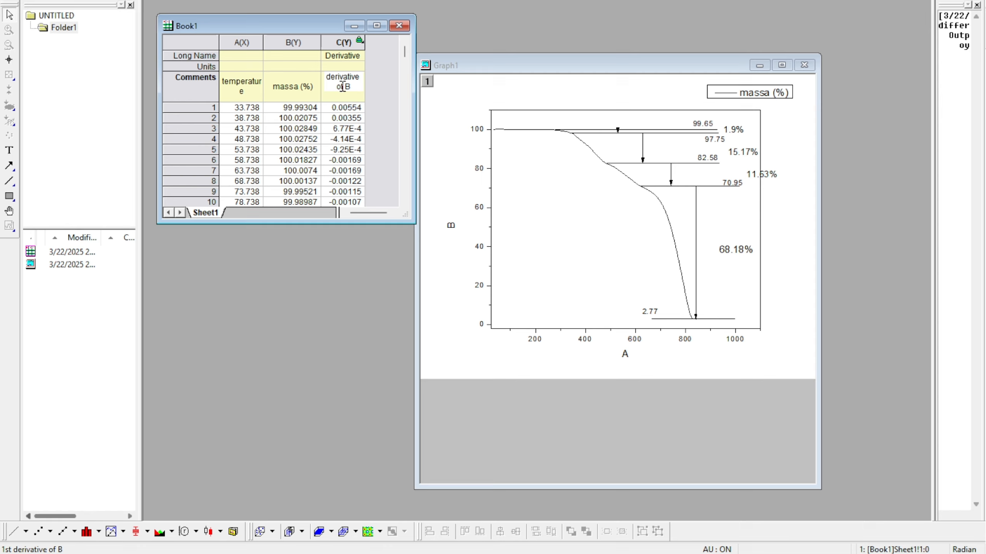
type("massa")
Step: Create a new workbook, place it below Book1, and copy Book1's temperature column into its column A
key("ctrl+n")
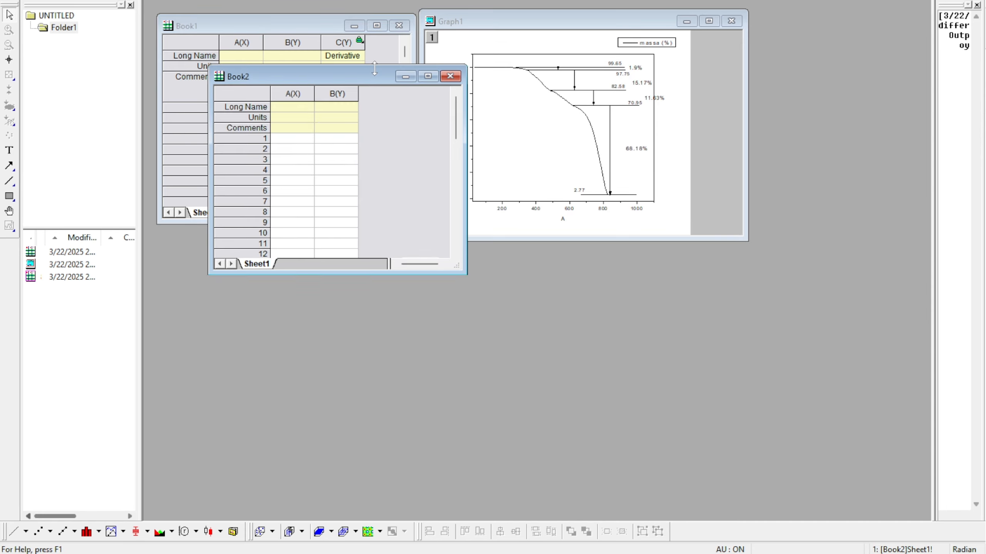
left_click_drag(371, 73, 332, 242)
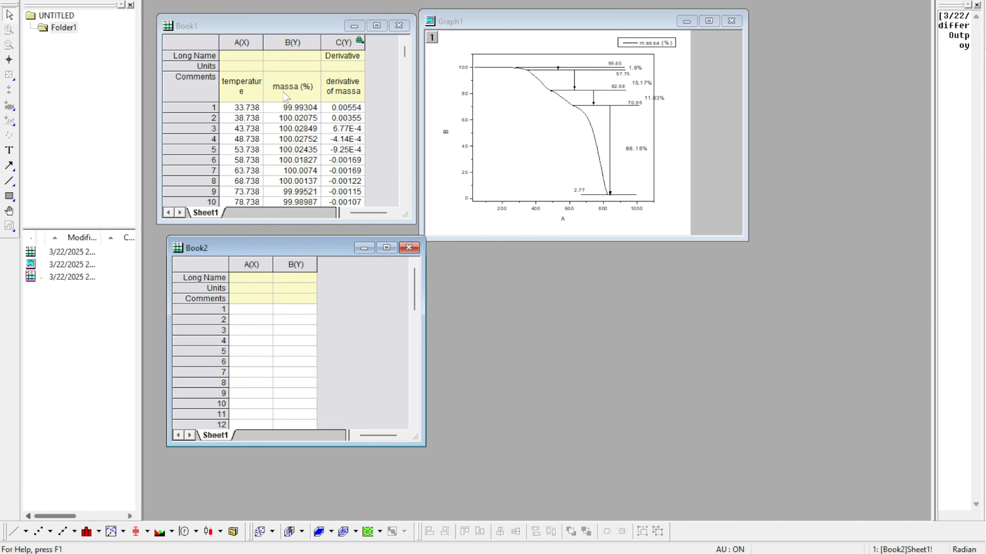
left_click(252, 43)
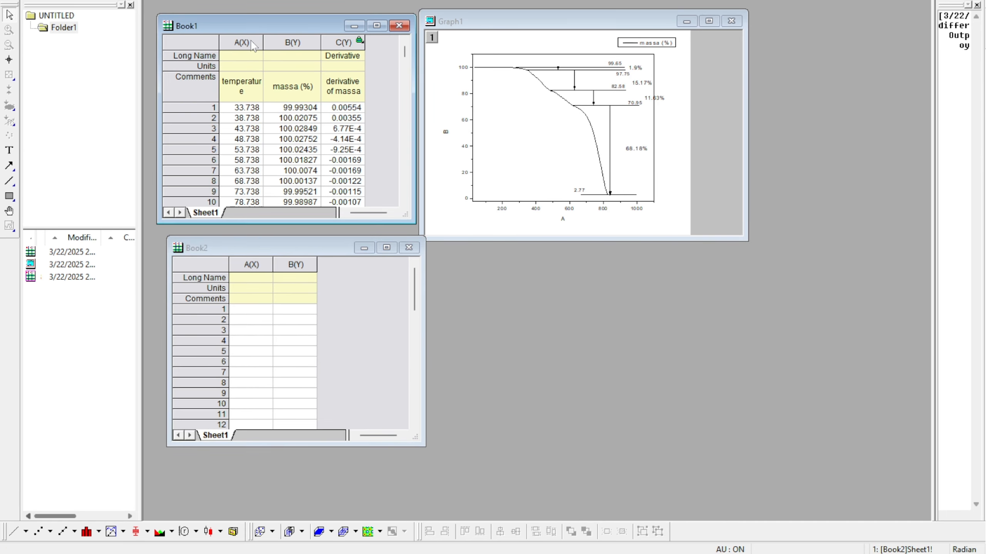
left_click(246, 265)
right_click(246, 267)
left_click(222, 254)
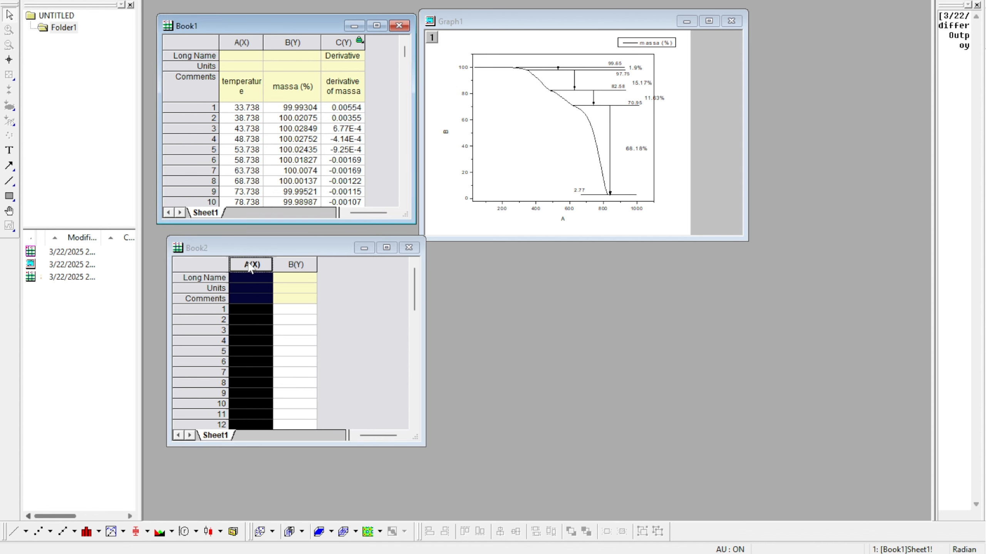
right_click(249, 78)
left_click(299, 162)
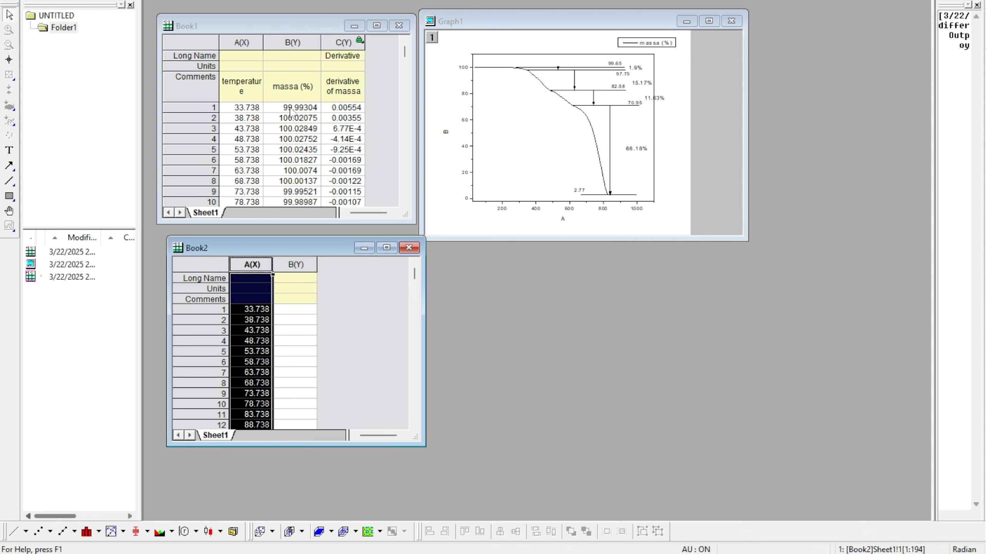
Step: Copy the derivative column C of Book1 into column B of Book2
left_click(342, 43)
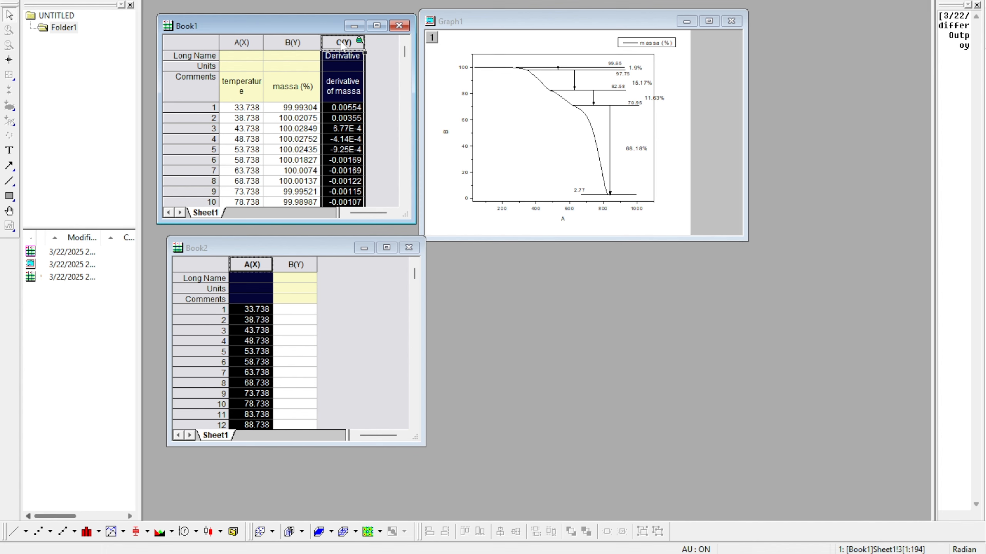
left_click(343, 325)
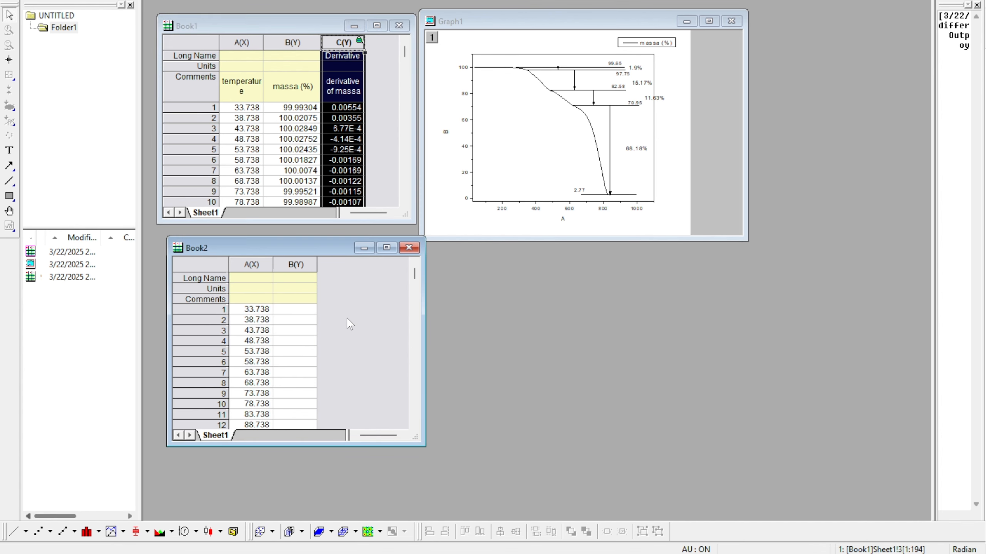
right_click(353, 50)
left_click(373, 88)
right_click(303, 265)
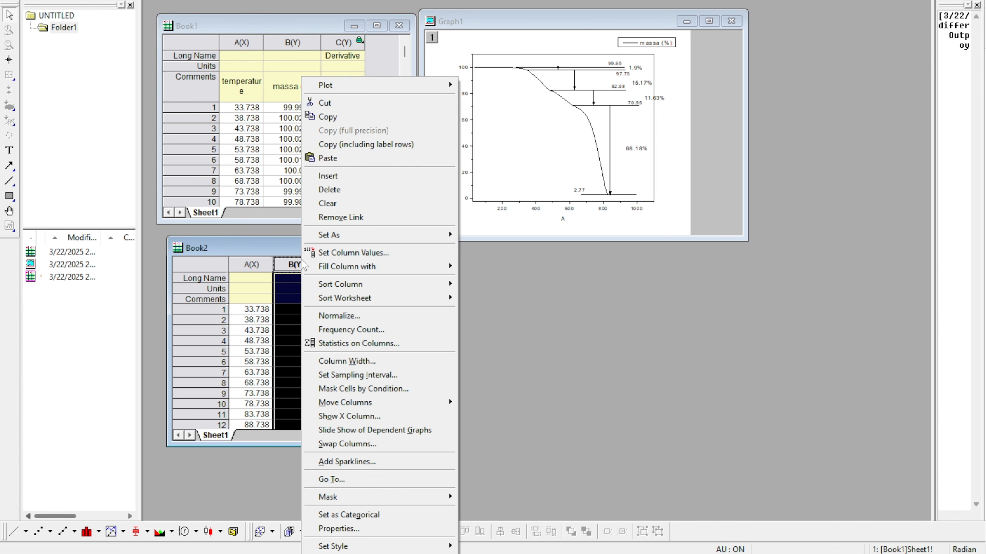
left_click(328, 158)
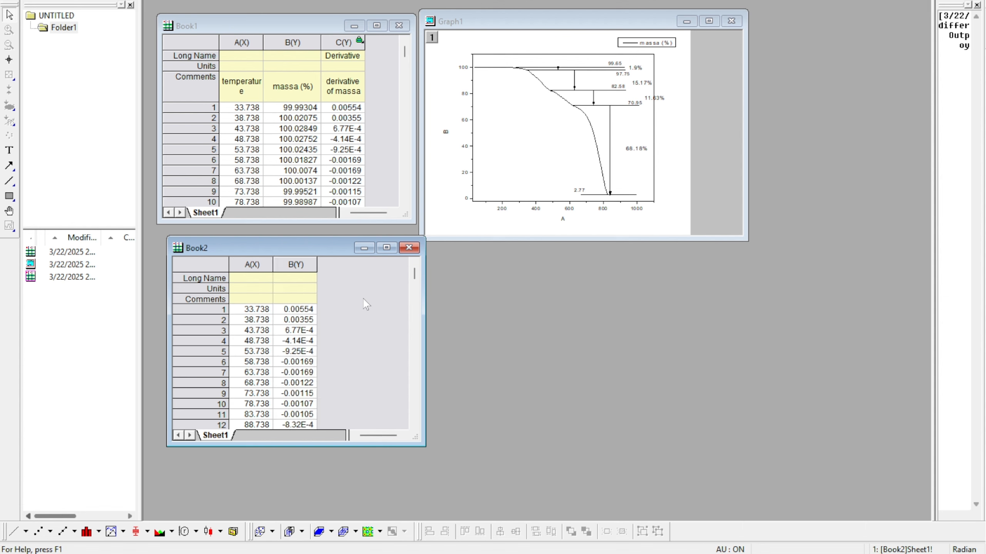
Step: Plot columns A and B of Book2 as a line graph and place the graph window below Graph1
left_click(245, 265)
left_click(244, 266)
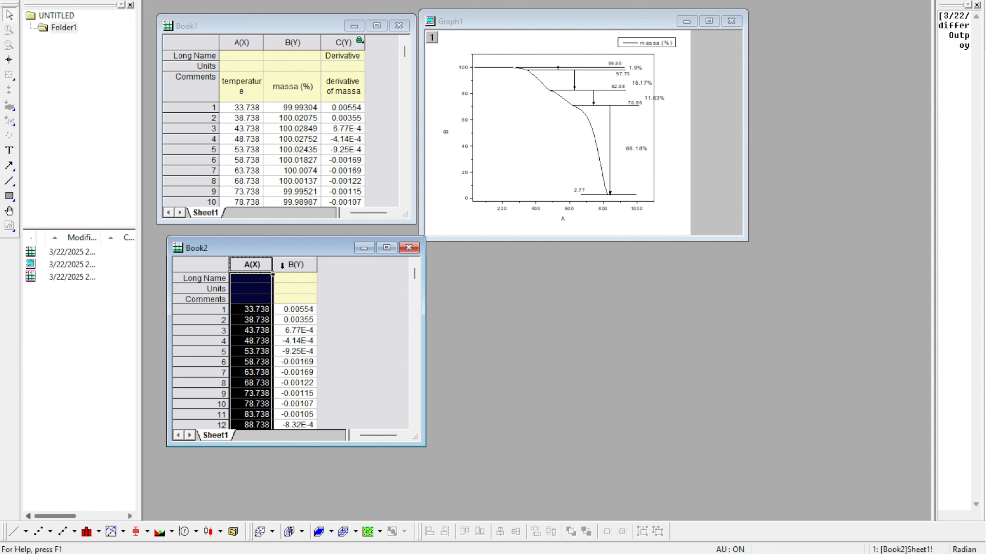
left_click(281, 266, "ctrl")
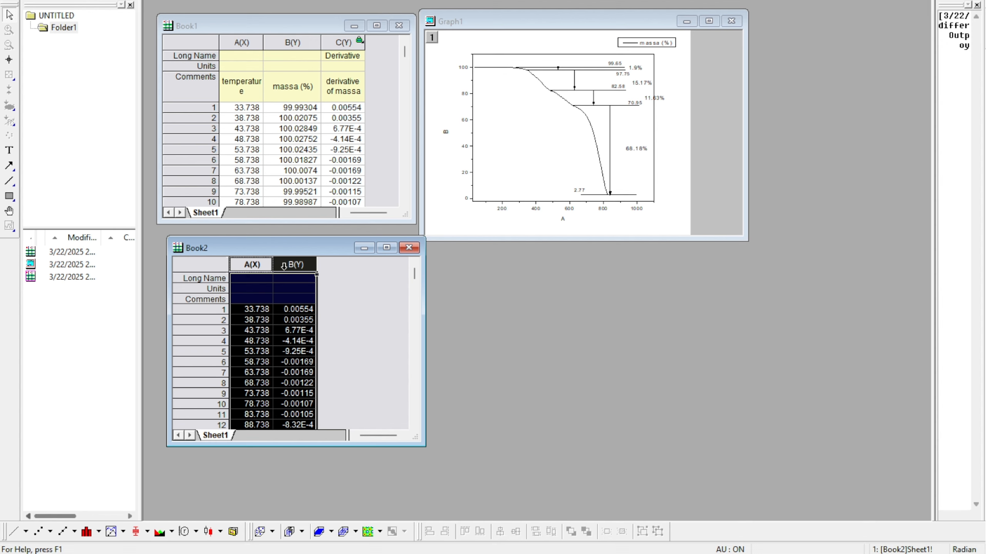
left_click(14, 532)
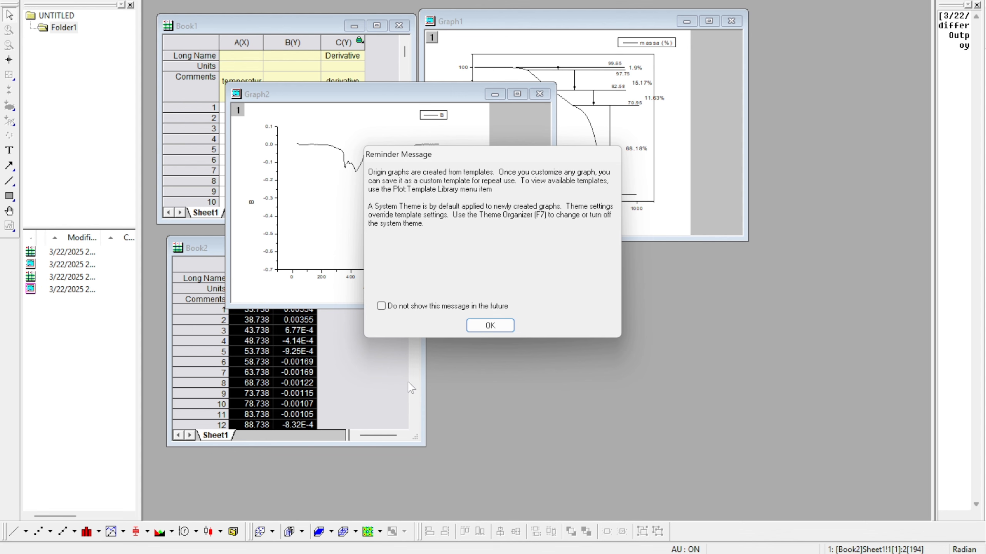
left_click(483, 327)
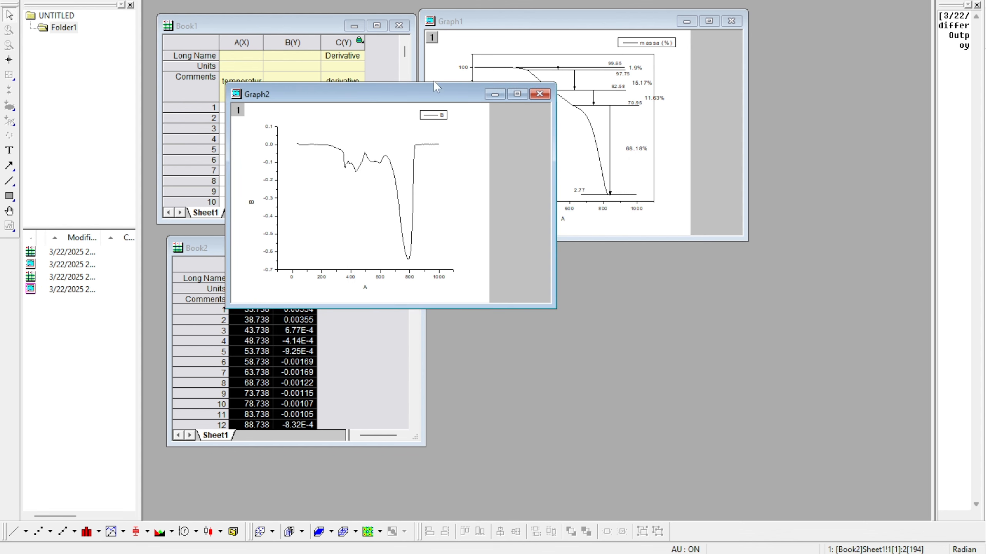
left_click_drag(433, 90, 640, 261)
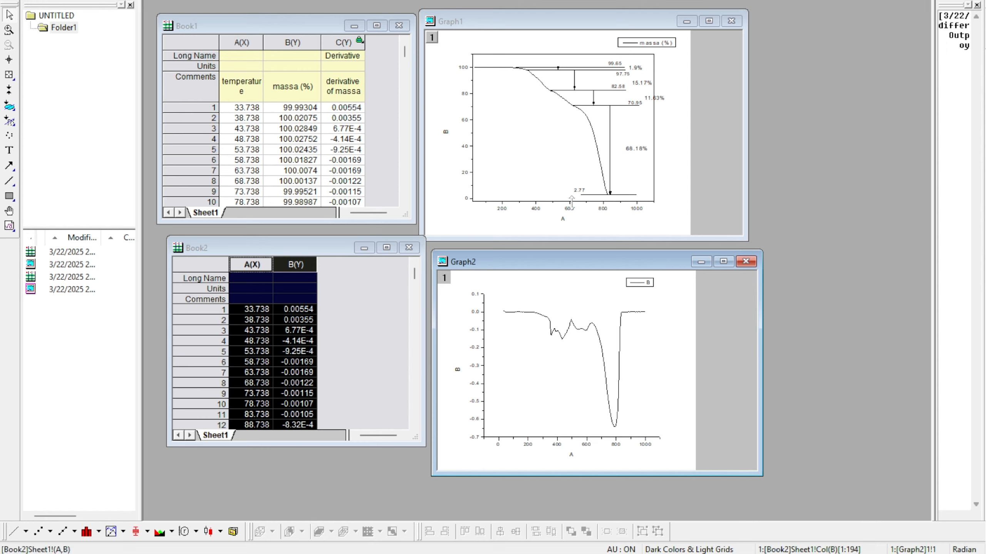
Step: Smooth the derivative curve in Graph2 using the Adjacent-Averaging method with a 5-point window
scroll(542, 368, "up", 1)
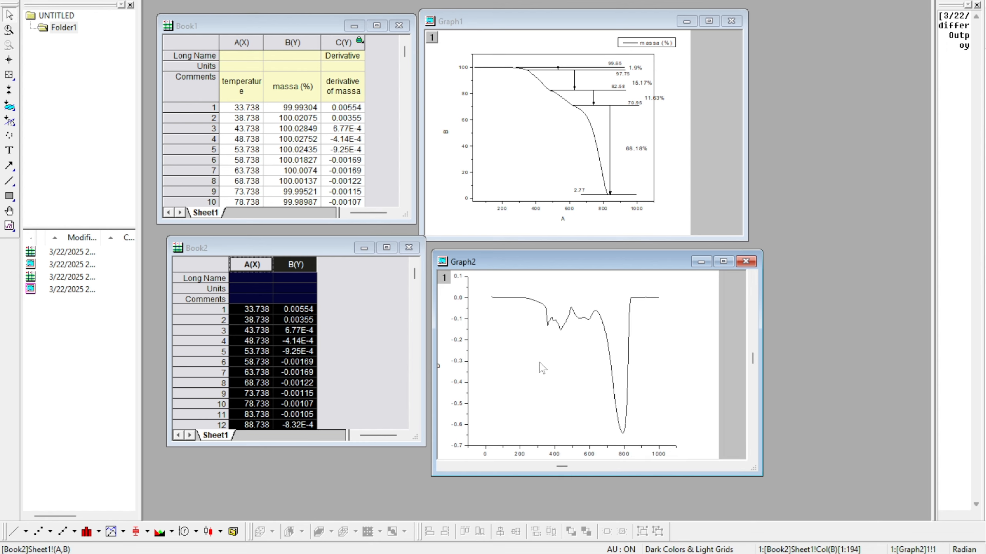
scroll(542, 368, "up", 1)
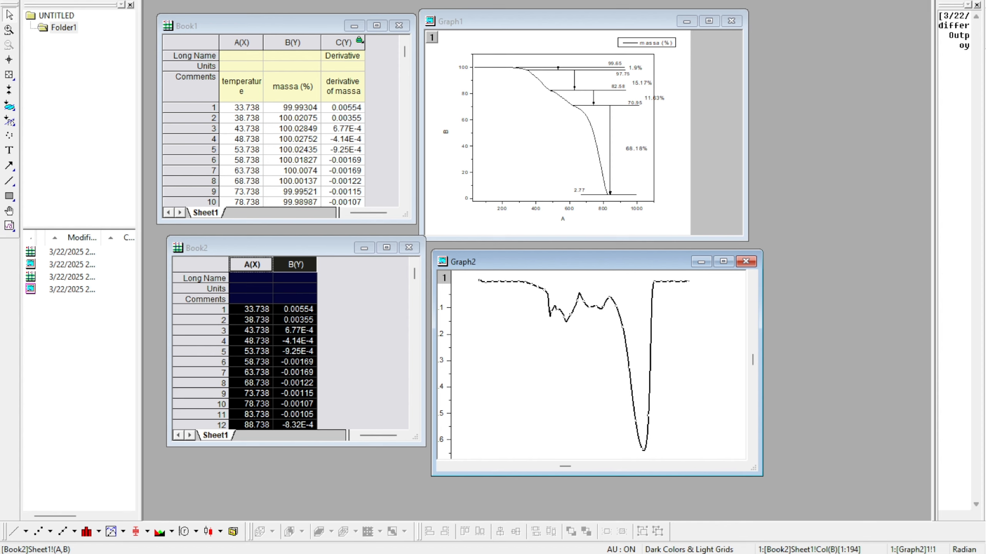
key("alt+n")
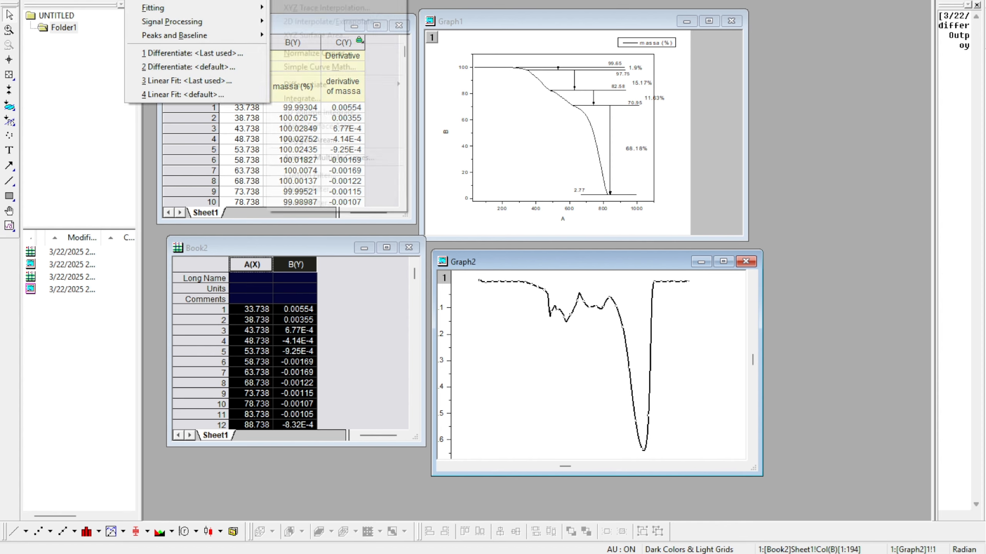
mouse_move(186, 21)
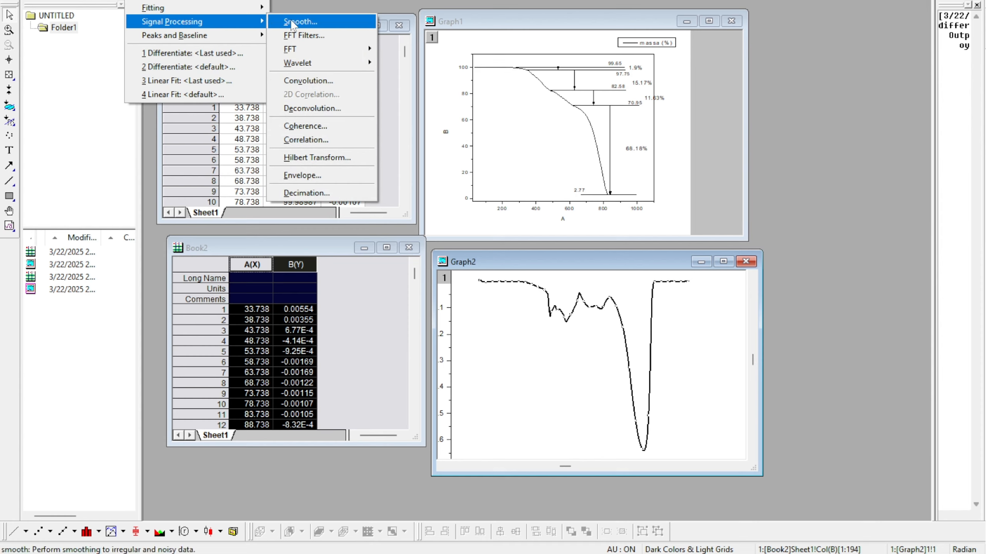
left_click(326, 24)
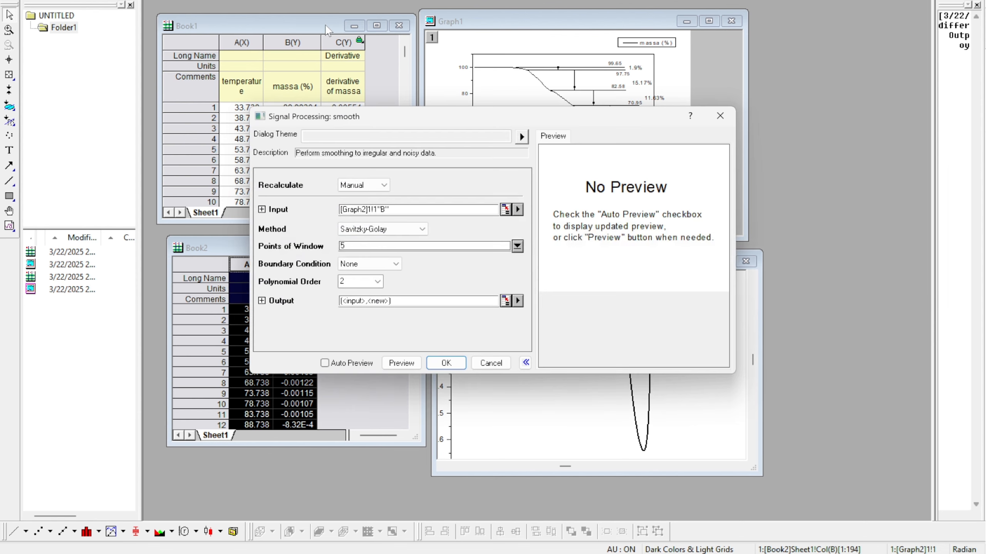
left_click(384, 230)
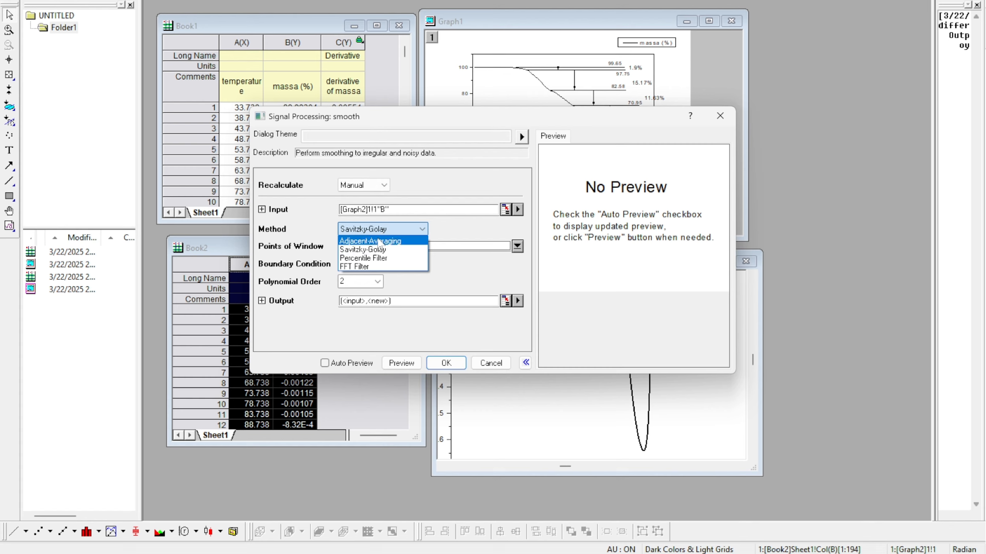
left_click(379, 240)
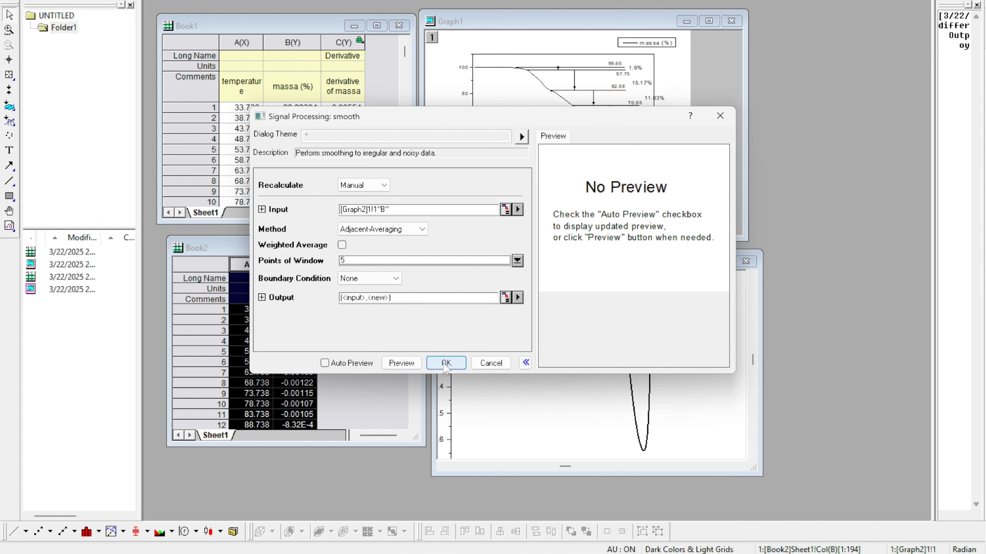
left_click(446, 363)
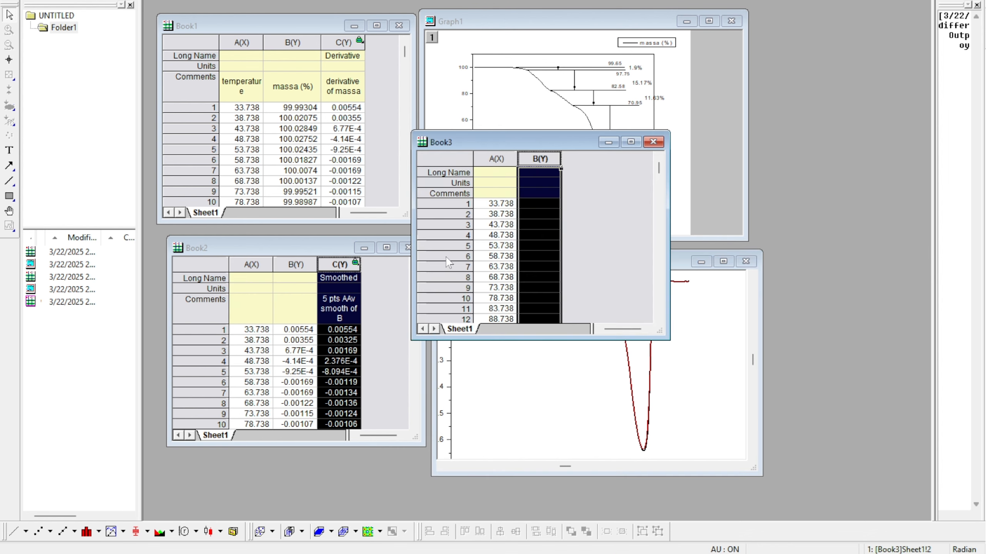
Step: Paste the smoothed derivative data from Book2's column C into column B of Book3
left_click(398, 298)
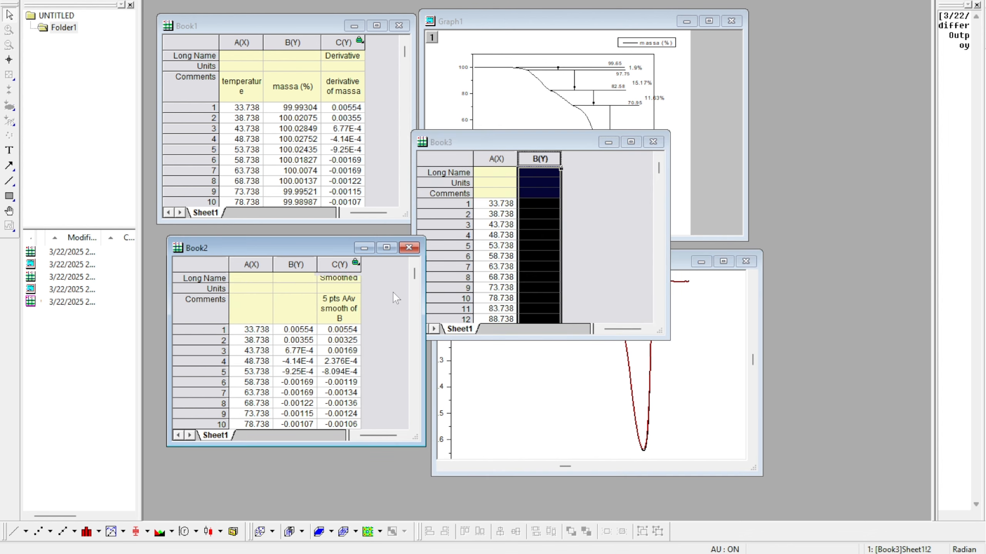
right_click(542, 166)
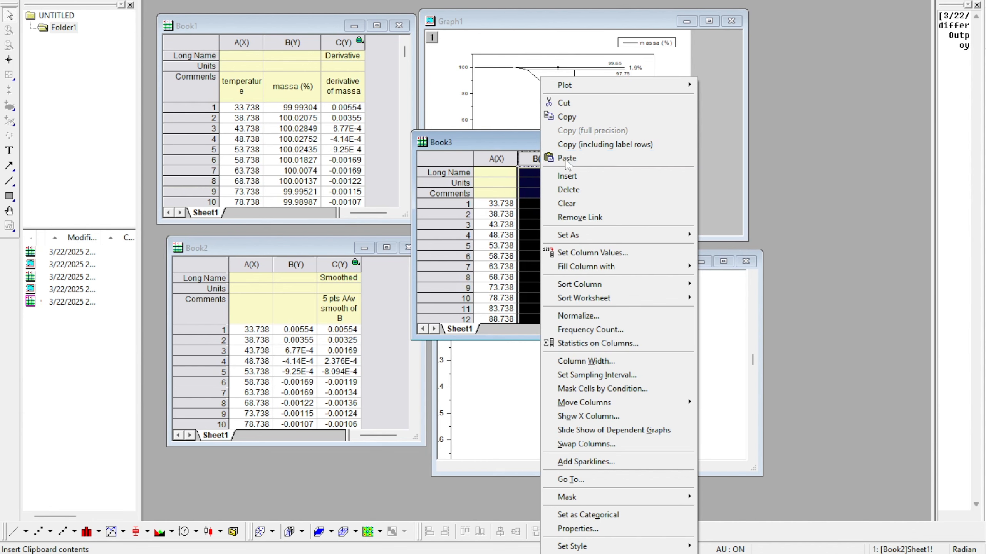
left_click(567, 158)
left_click(604, 220)
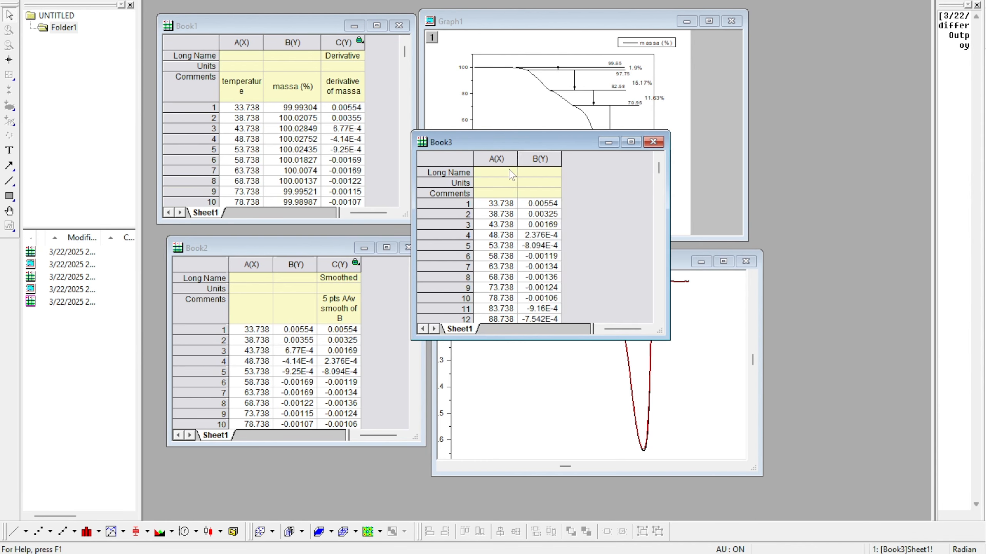
Step: Plot columns A and B of Book3 as a line graph of the smoothed derivative against temperature
left_click_drag(498, 159, 527, 160)
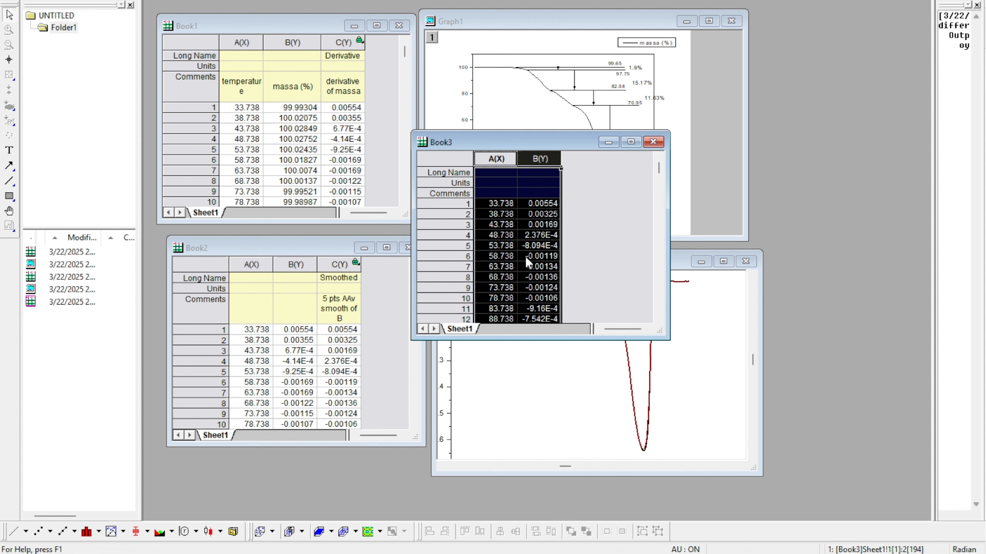
left_click(19, 538)
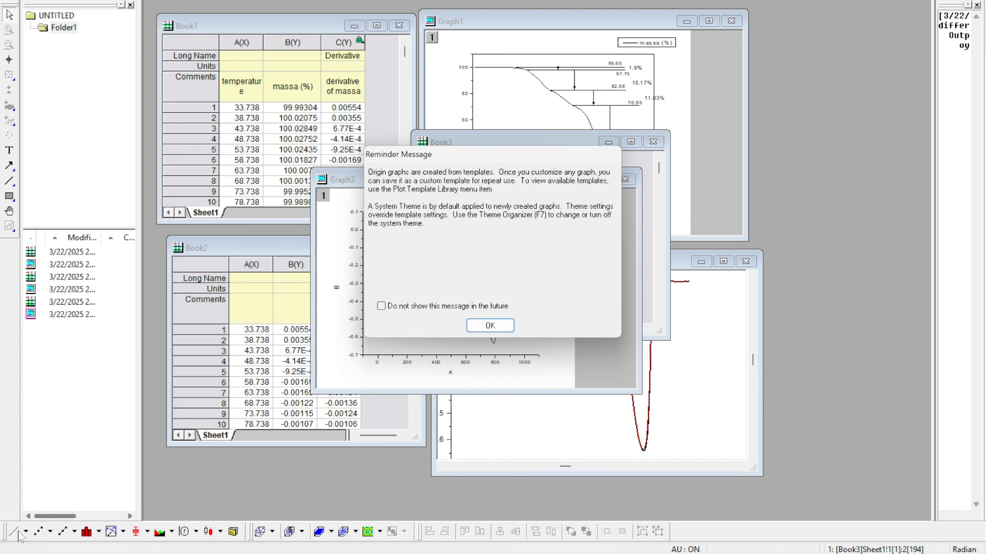
left_click(471, 331)
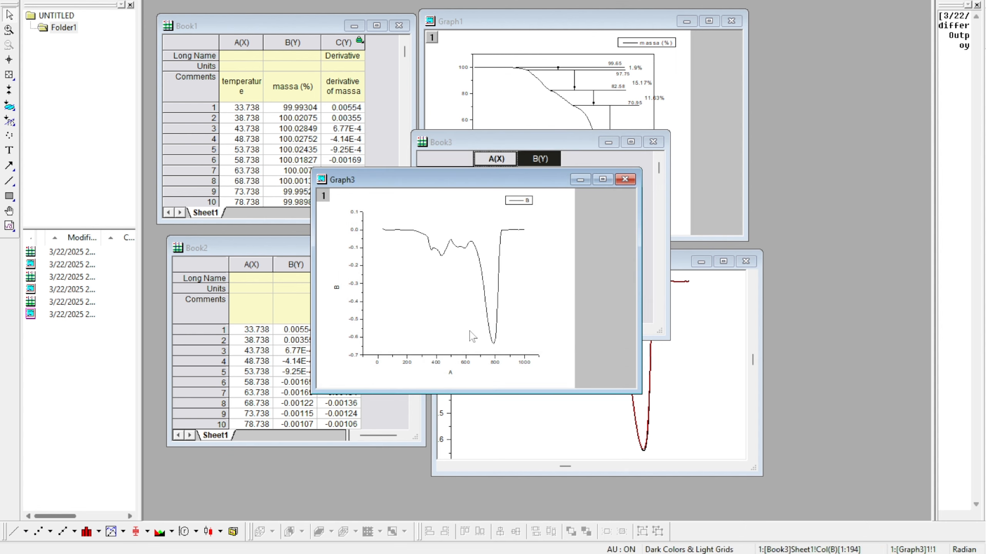
scroll(494, 269, "up", 1)
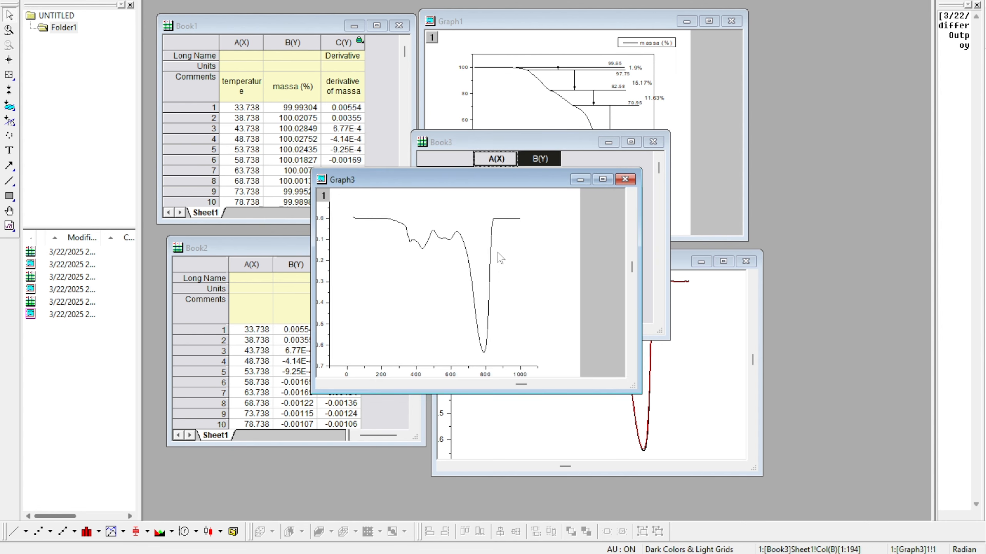
Step: Thicken the line of the smoothed derivative curve in Graph3
scroll(503, 225, "up", 1)
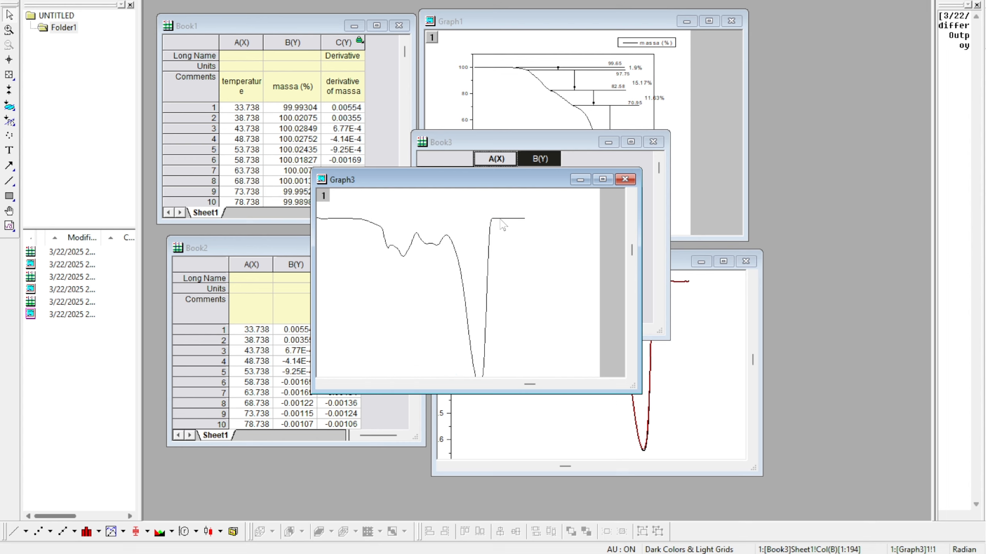
left_click(501, 220)
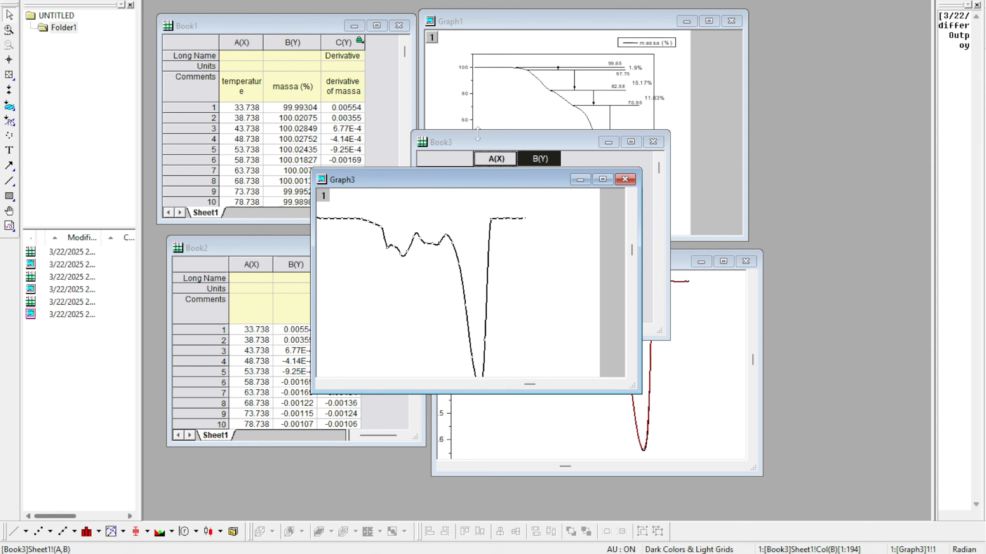
double_click(495, 220)
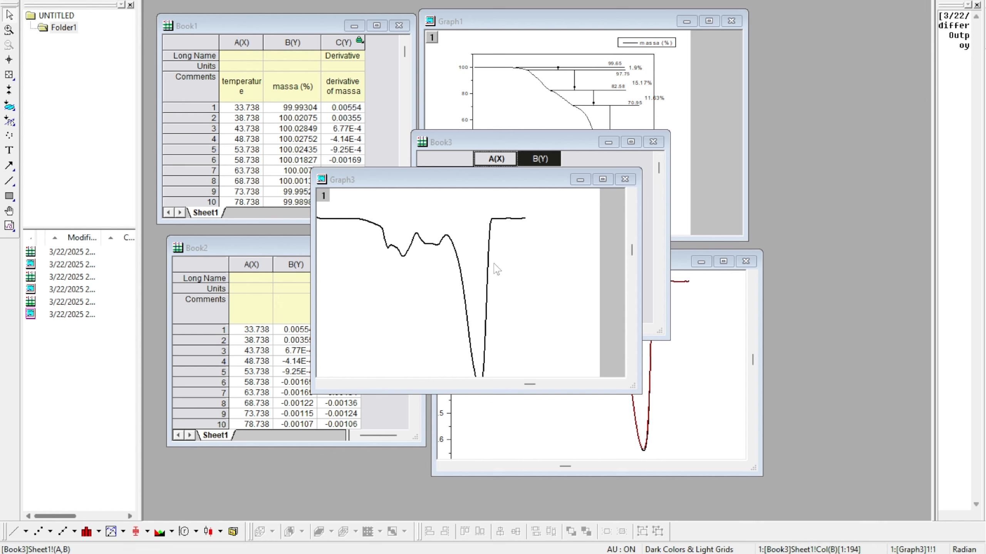
Step: Set the major and minor ticks of Graph3's bottom axis to None
right_click(534, 373)
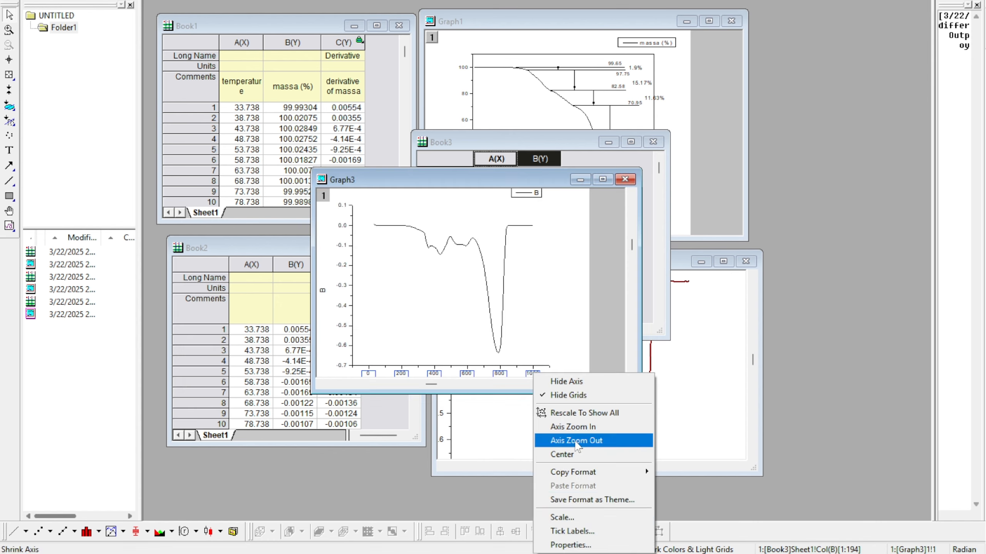
left_click(587, 537)
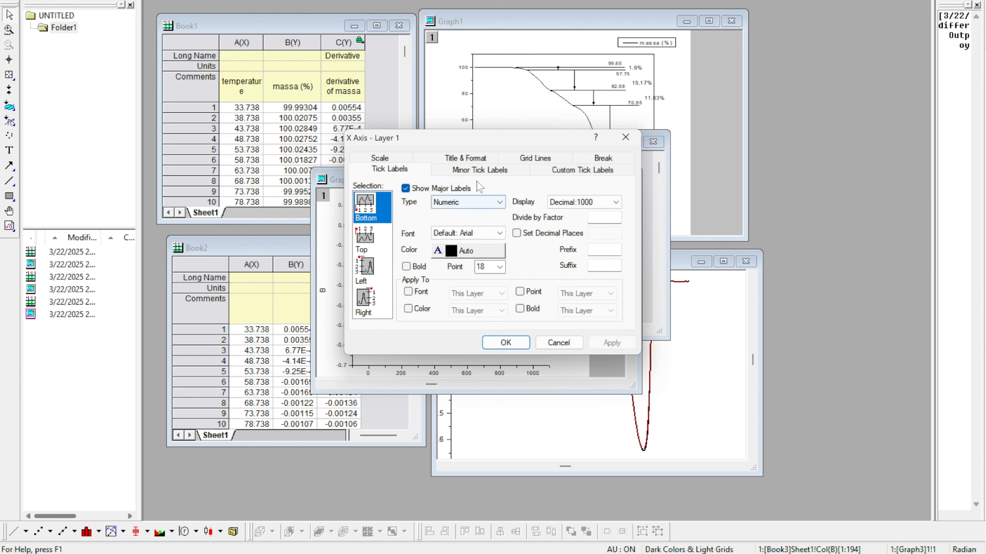
left_click(484, 174)
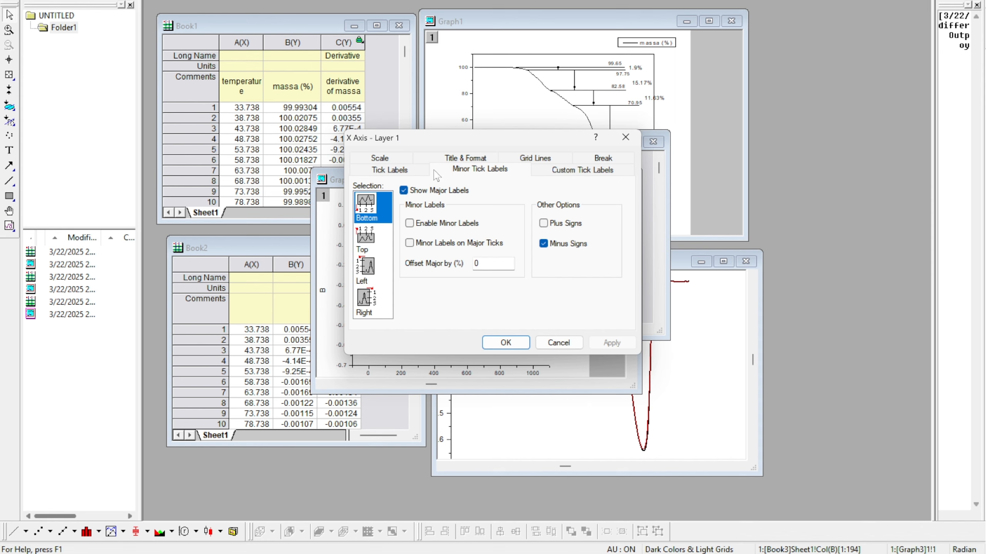
left_click(447, 162)
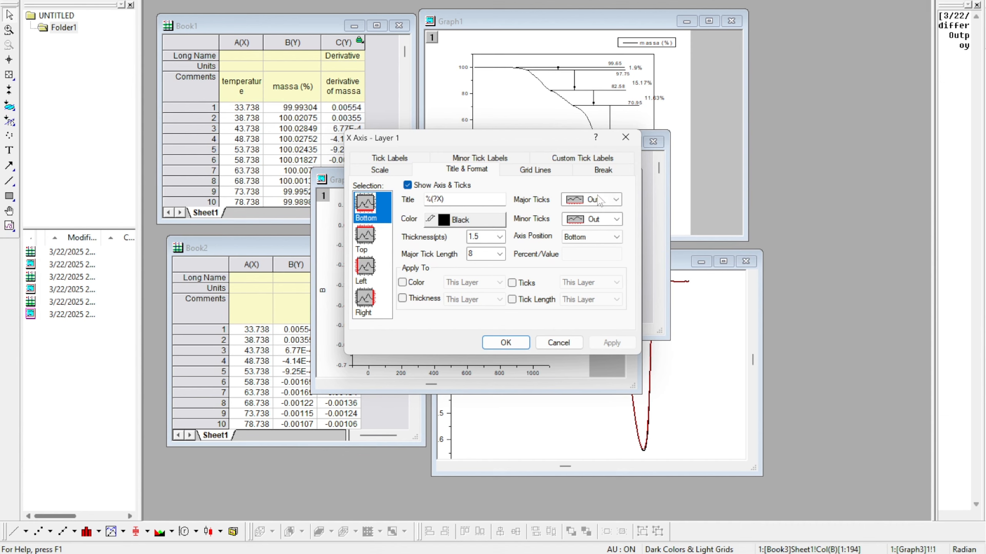
left_click(599, 201)
left_click(608, 241)
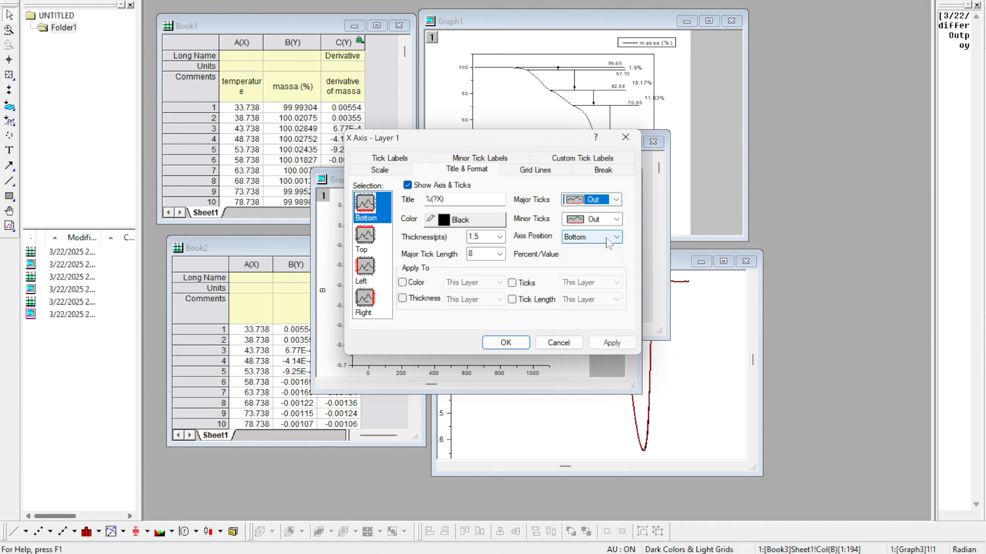
left_click(616, 199)
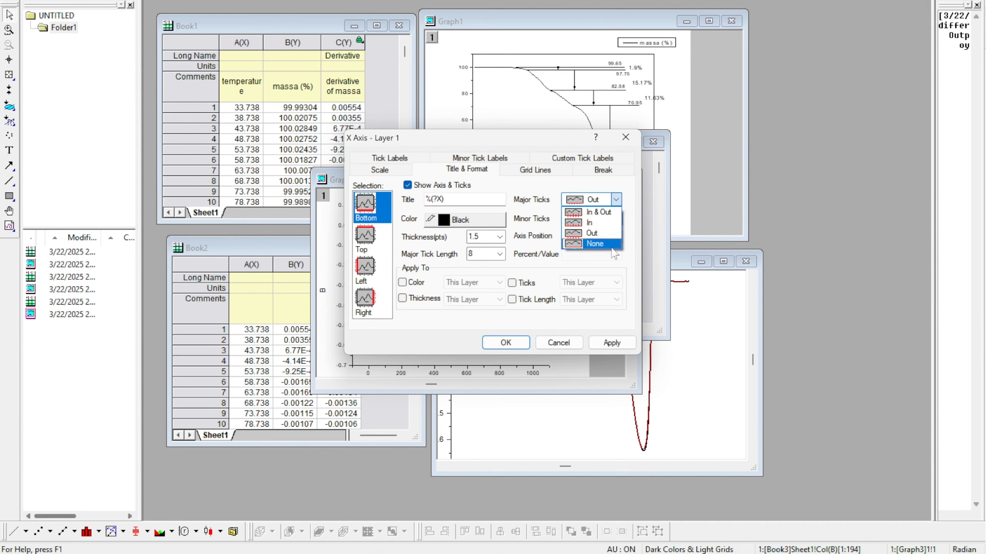
left_click(612, 244)
left_click(616, 220)
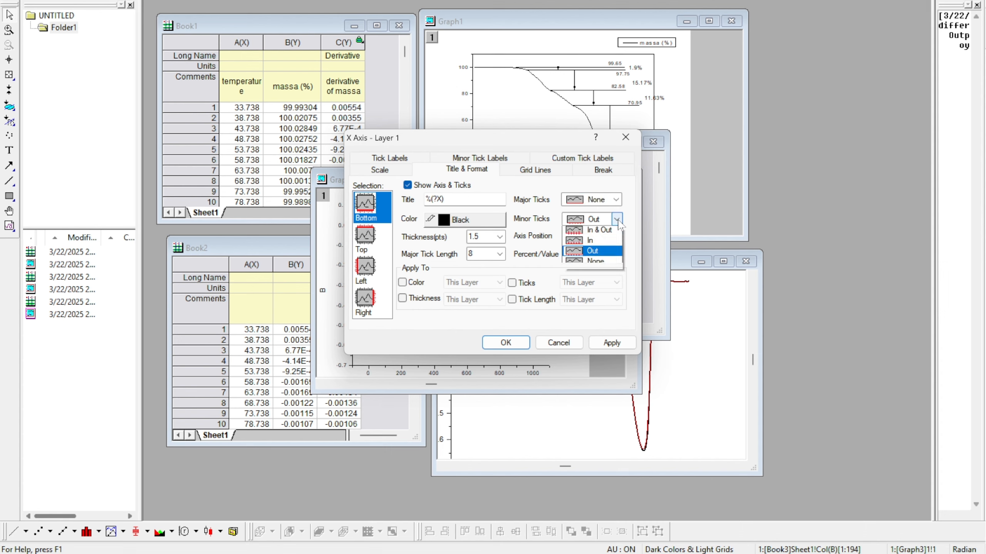
left_click(614, 267)
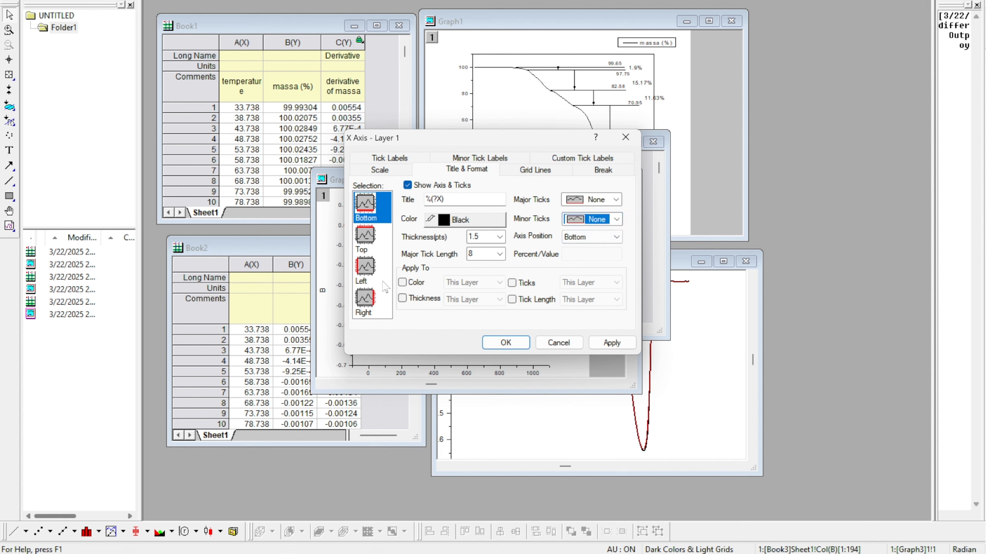
Step: Set the major and minor ticks of Graph3's left axis to None and apply the axis settings
left_click(369, 274)
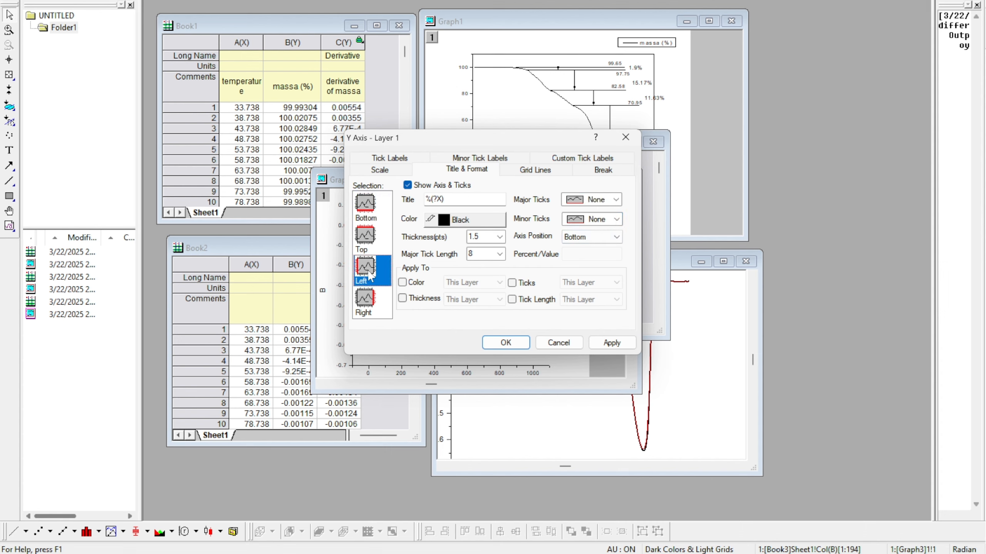
left_click(616, 200)
left_click(613, 244)
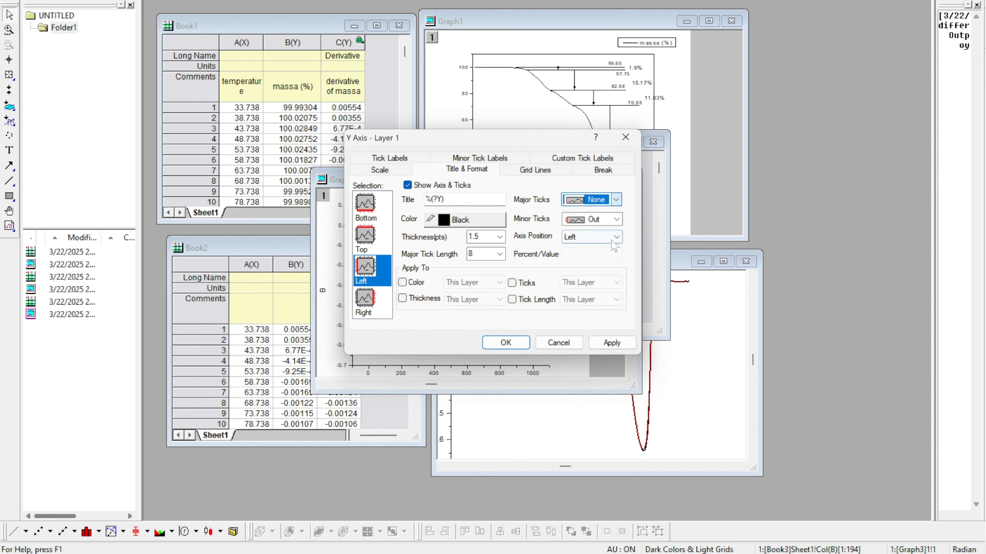
left_click(617, 220)
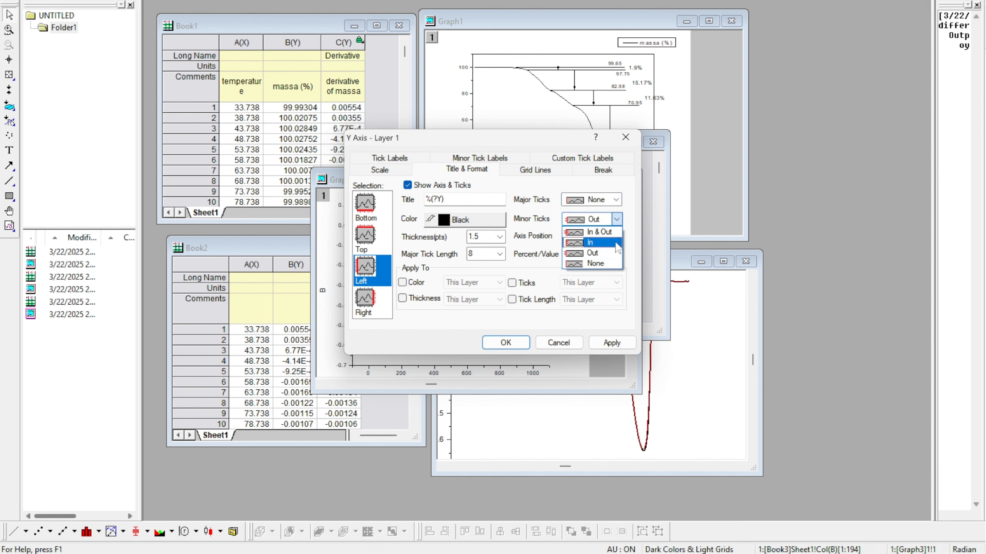
left_click(610, 261)
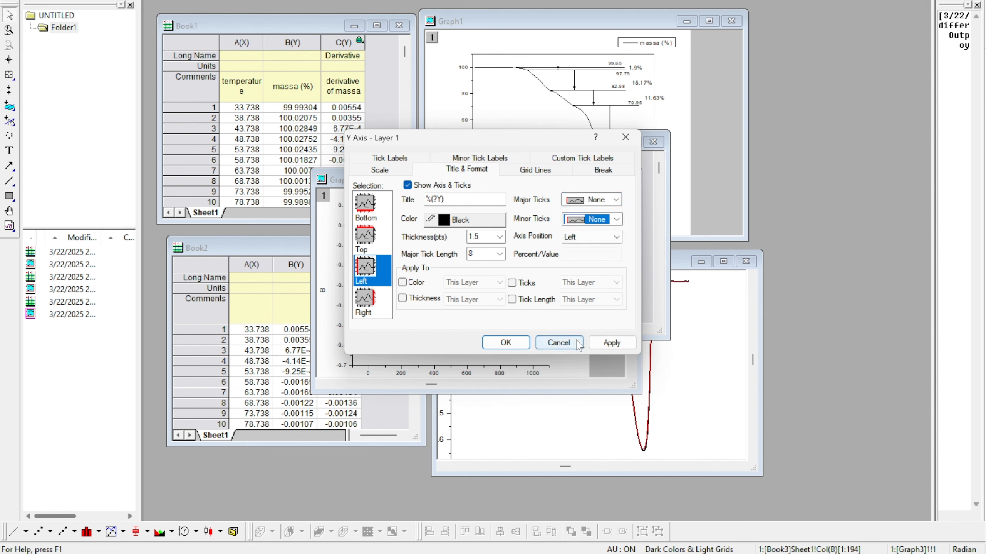
left_click(512, 342)
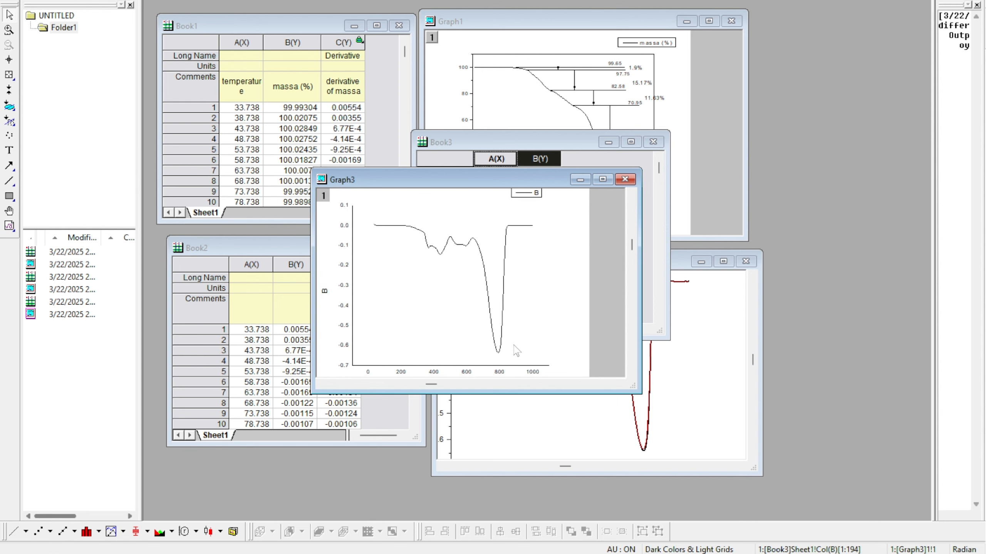
Step: Title Graph3's x axis "Temperature (C)" and its y axis "Derrative"
scroll(514, 345, "down", 3)
double_click(450, 358)
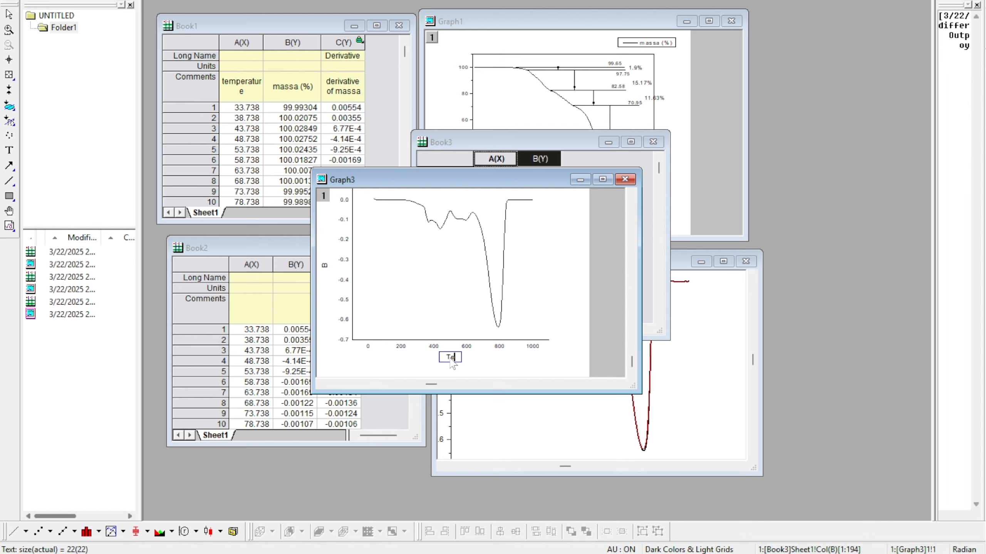
type("Temperature (C)")
left_click(327, 272)
left_click(328, 272)
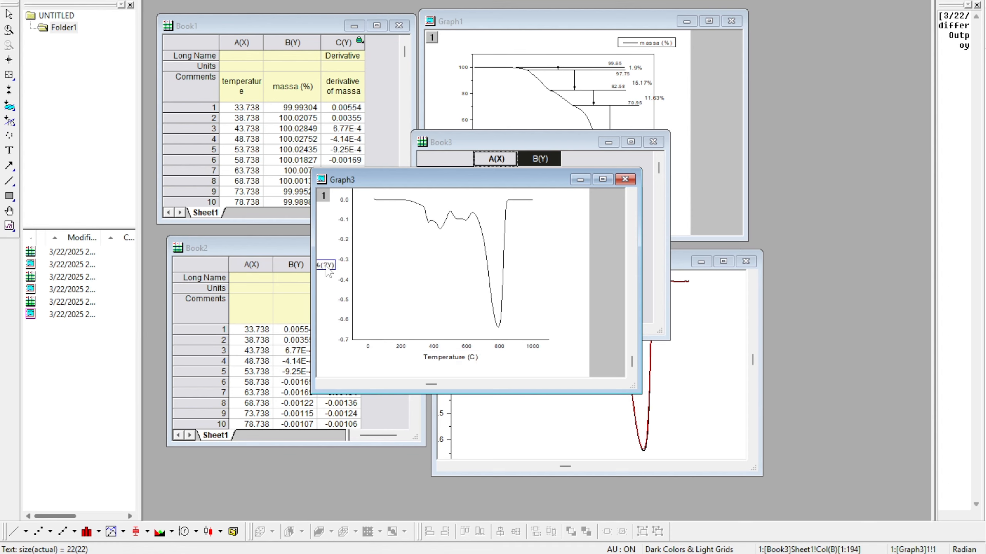
key("BackSpace")
key("BackSpace")
key("BackSpace")
type("Derrative")
left_click(610, 317)
Step: Center Graph3's x-axis scale and set its starting value to 15
right_click(404, 348)
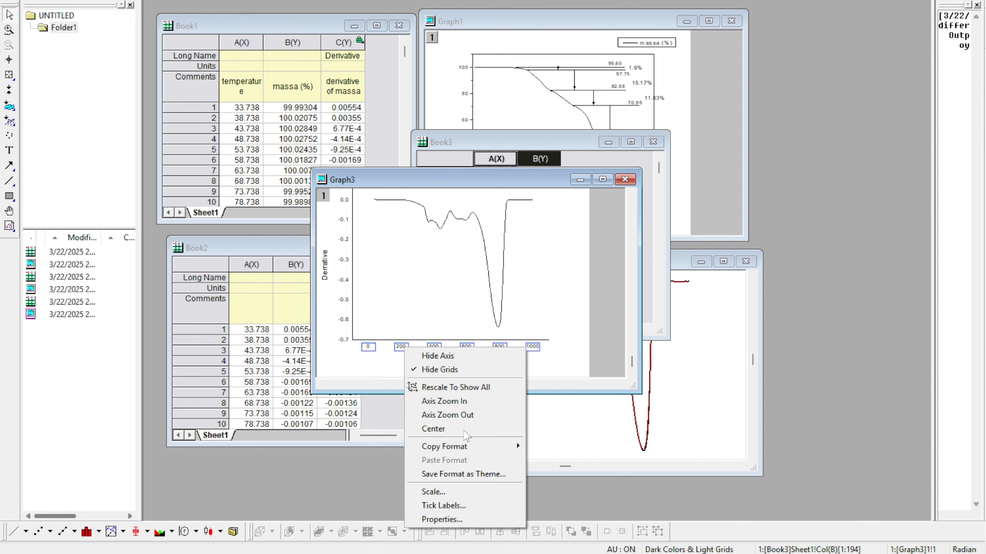
left_click(465, 432)
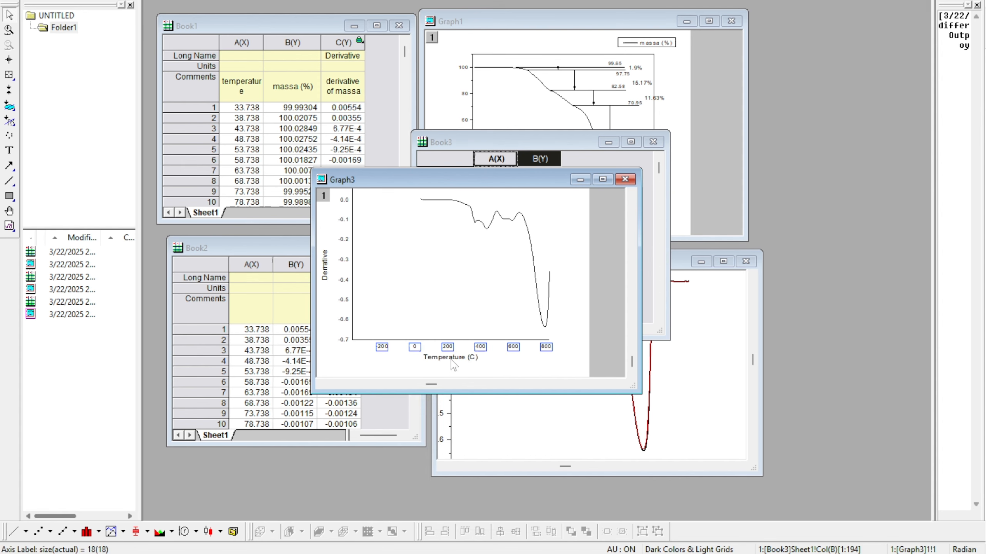
right_click(513, 348)
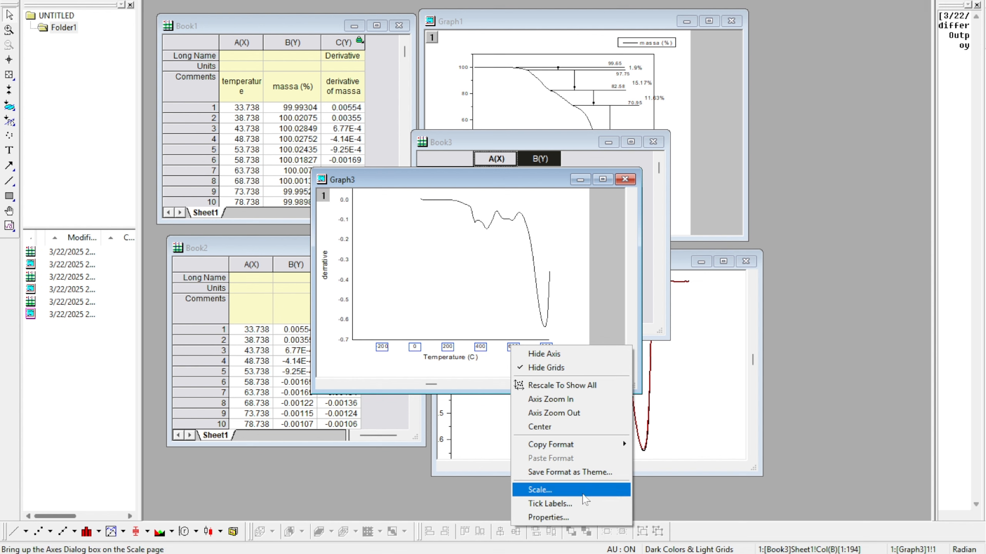
left_click(582, 492)
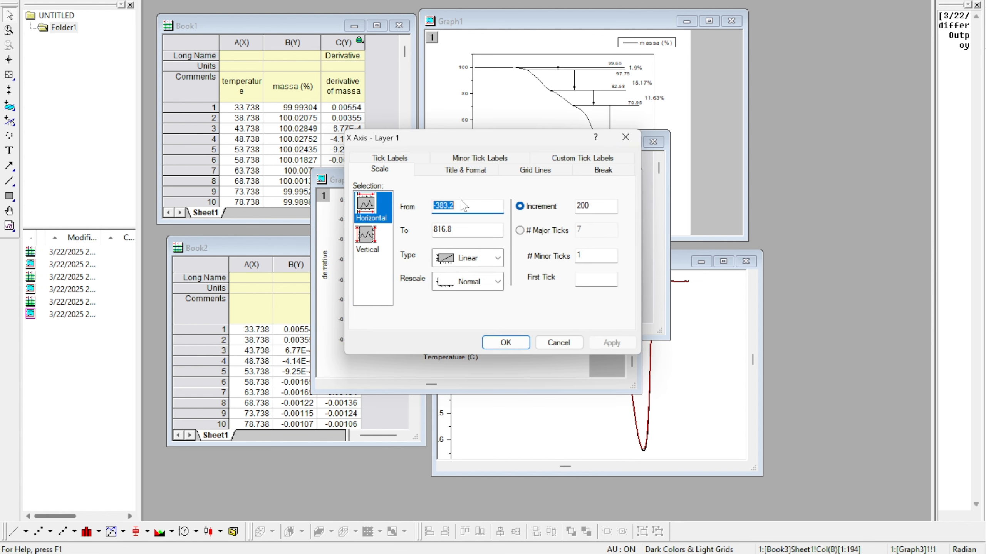
type("15")
left_click(513, 343)
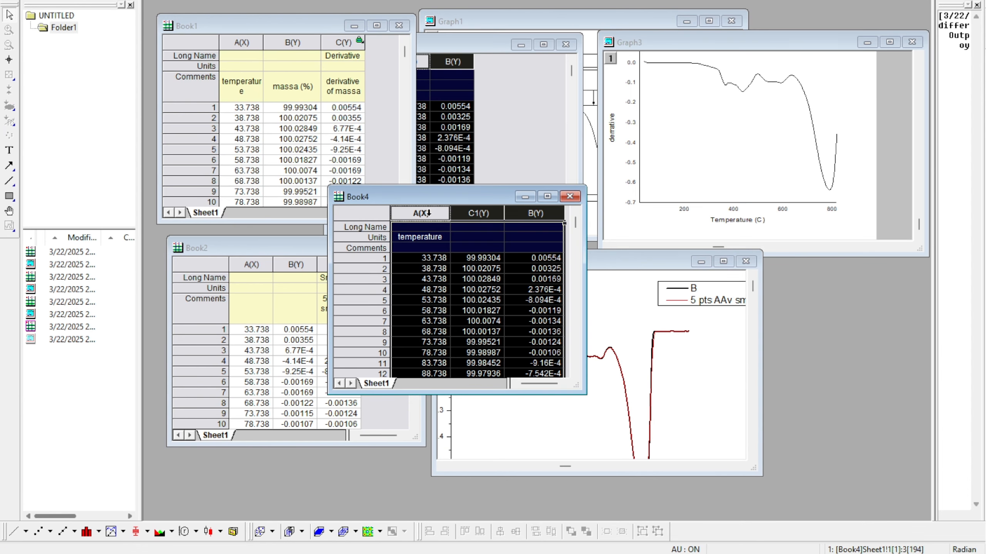
Step: Plot Book4's columns A, C1 and B as a double-Y graph of mass and derivative against temperature, and reposition the graph window
left_click(423, 214)
left_click_drag(428, 213, 514, 215)
left_click(111, 531)
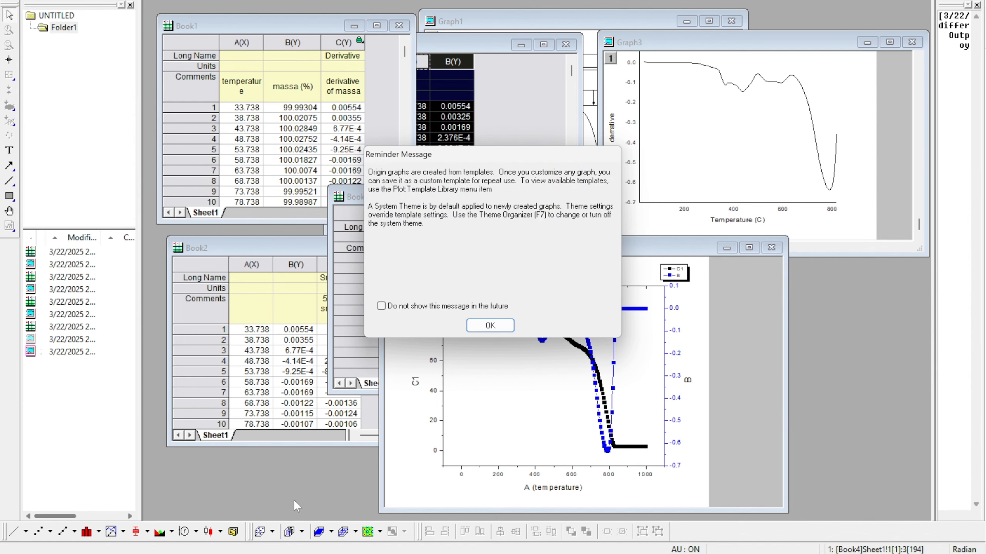
left_click(490, 326)
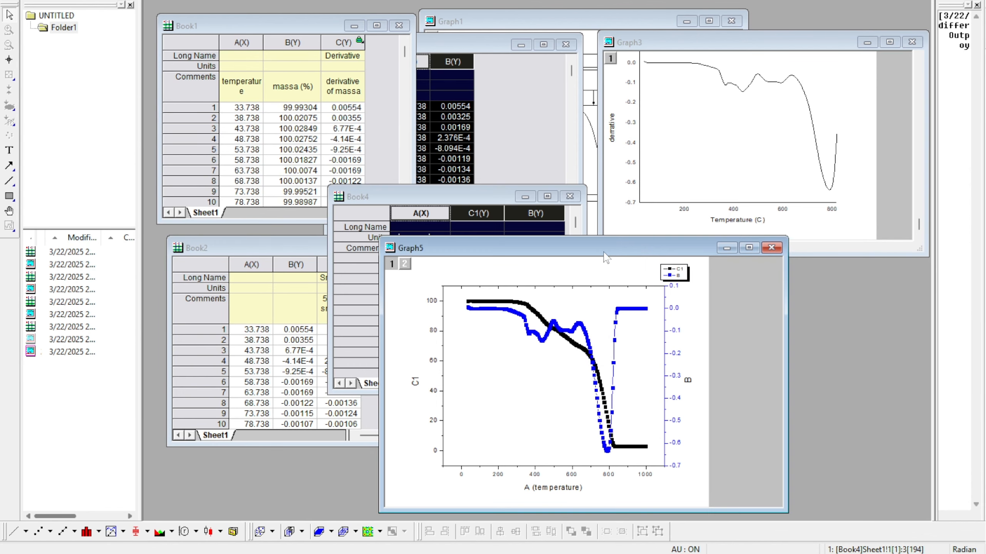
left_click_drag(605, 245, 512, 176)
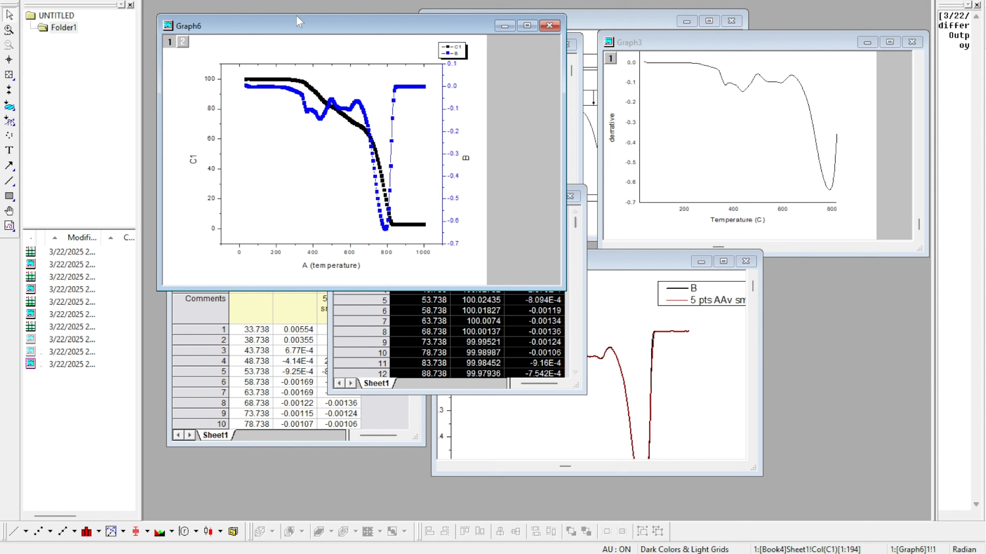
Step: Change the derivative and mass curves in Graph6 from line with symbols to plain lines
left_click(318, 118)
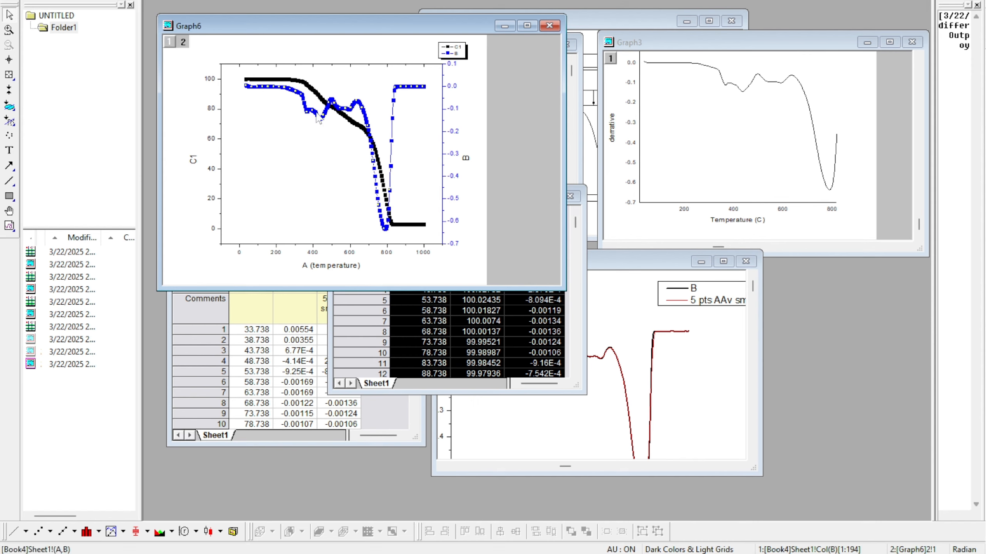
left_click(15, 532)
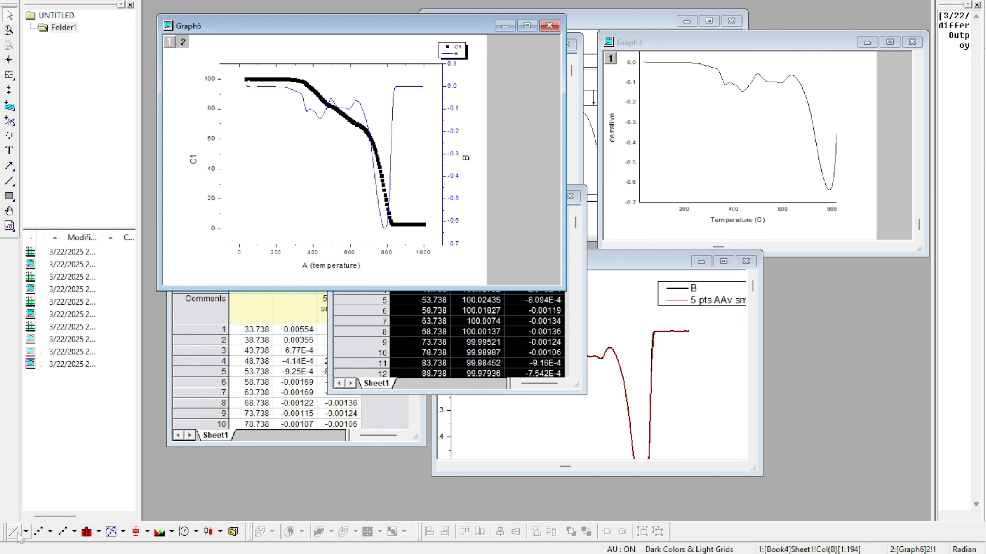
left_click(319, 100)
left_click(15, 532)
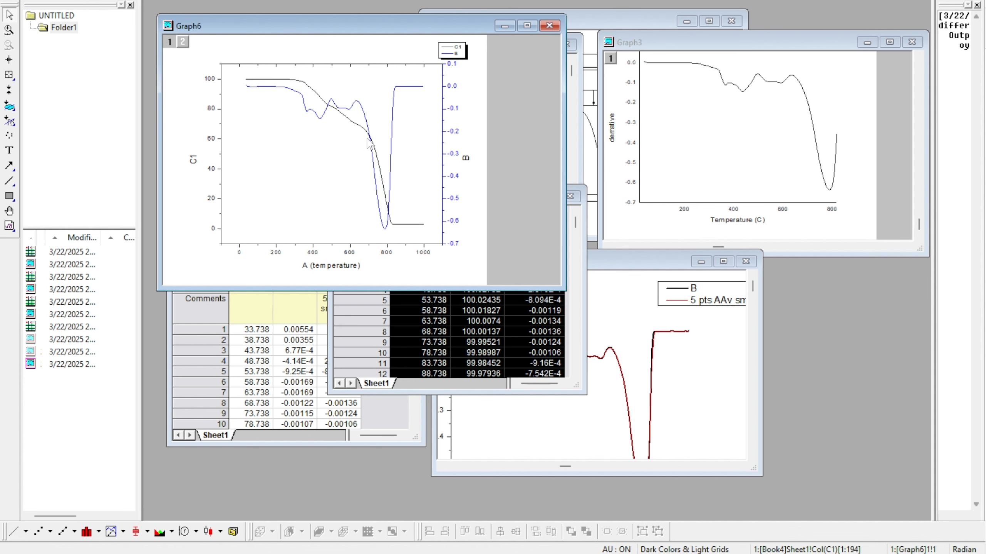
Step: Thicken the lines of both the blue derivative curve and the black mass curve in Graph6
scroll(416, 100, "up", 1)
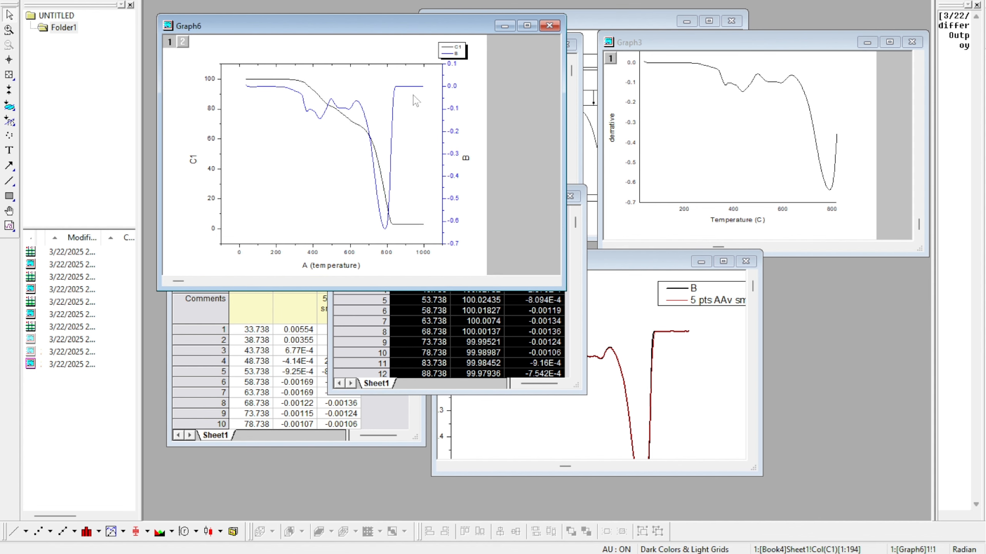
scroll(414, 95, "up", 1)
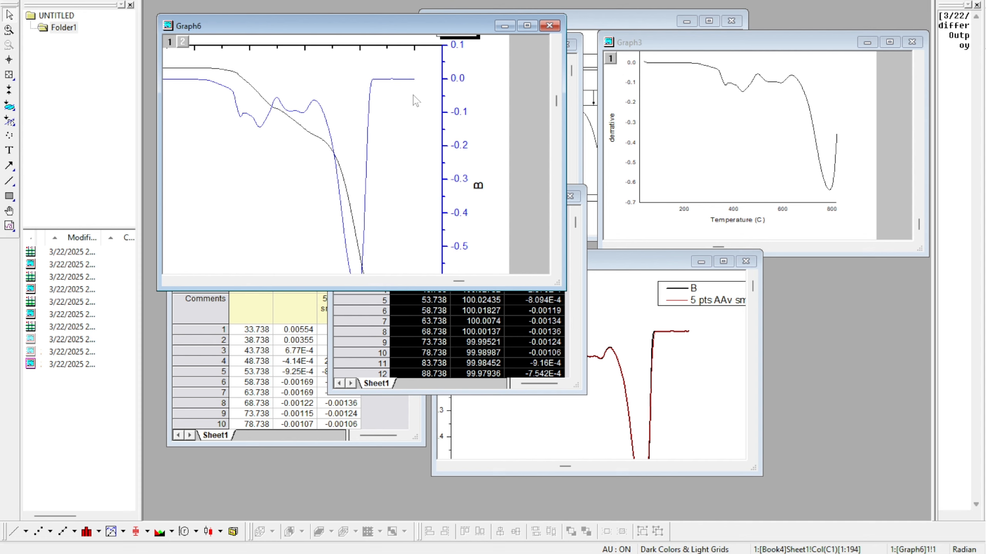
left_click(391, 80)
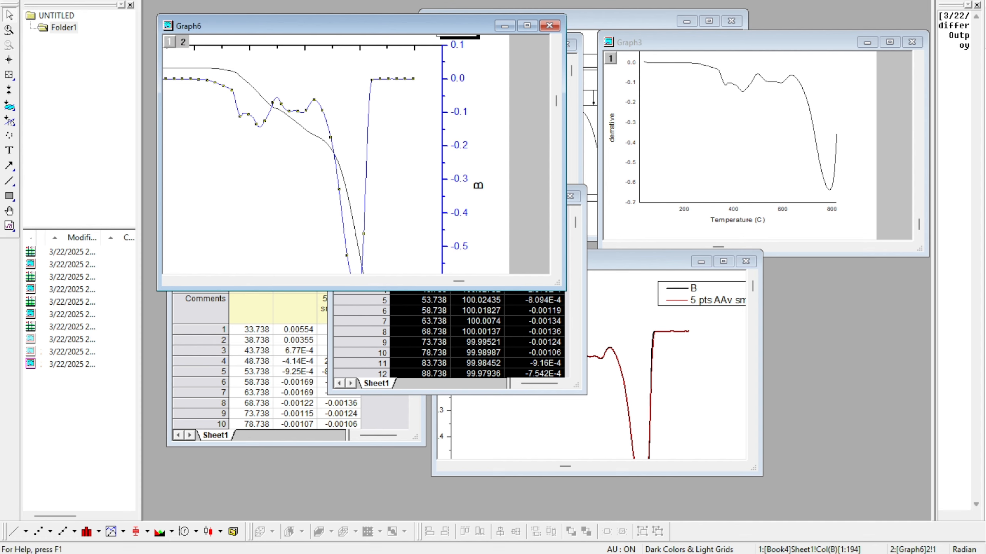
key("Return")
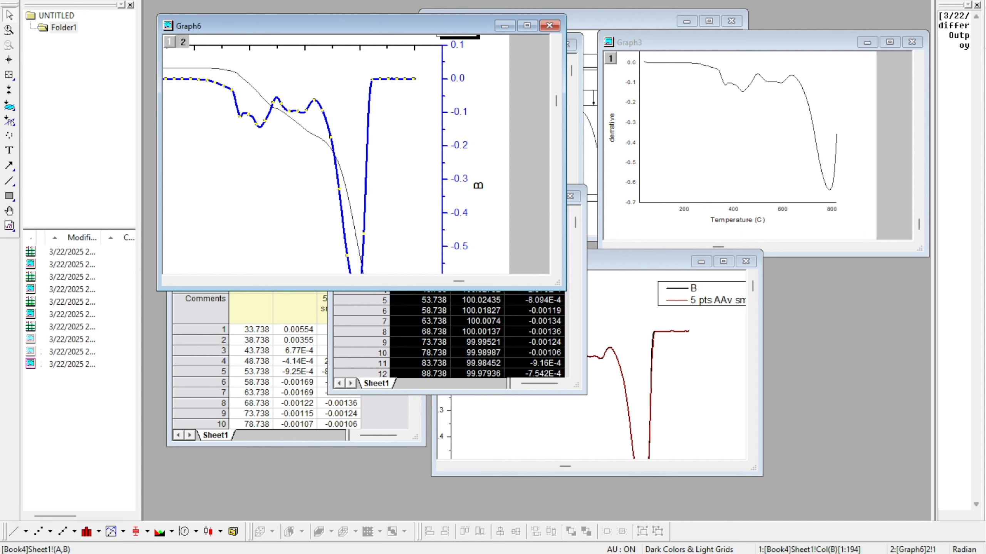
left_click(317, 136)
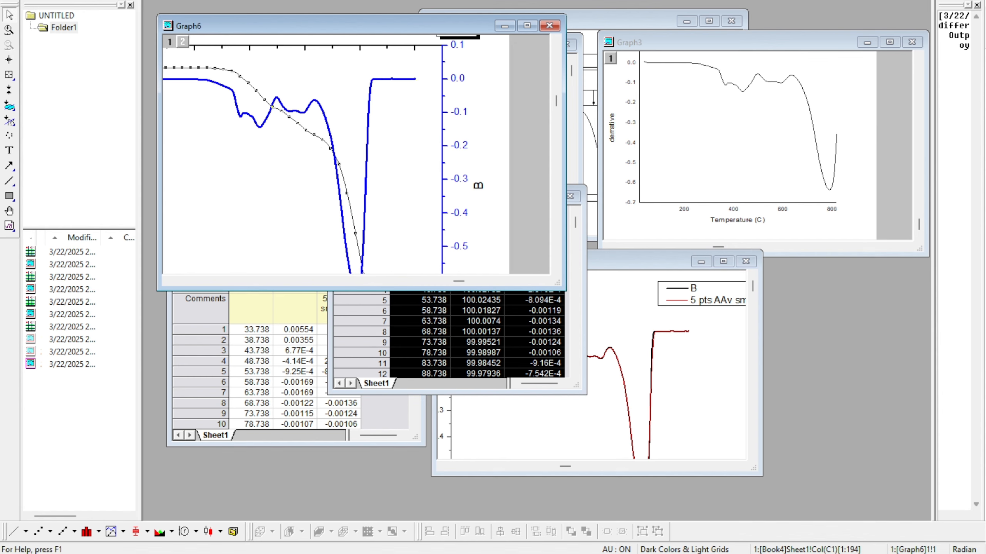
key("Return")
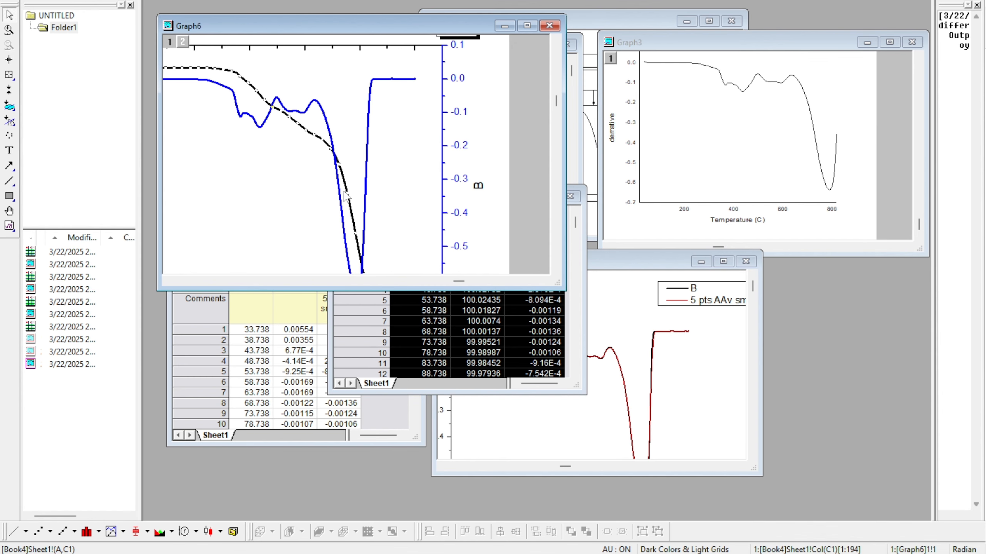
Step: Show the whole page of Graph6 and retitle the mass axis as "Massa (%)"
key("ctrl+r")
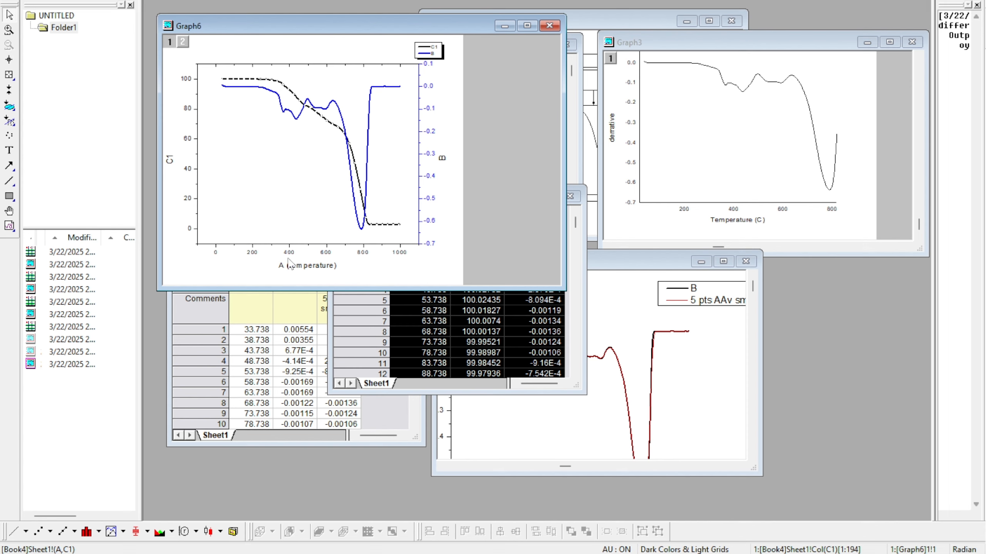
left_click(295, 268)
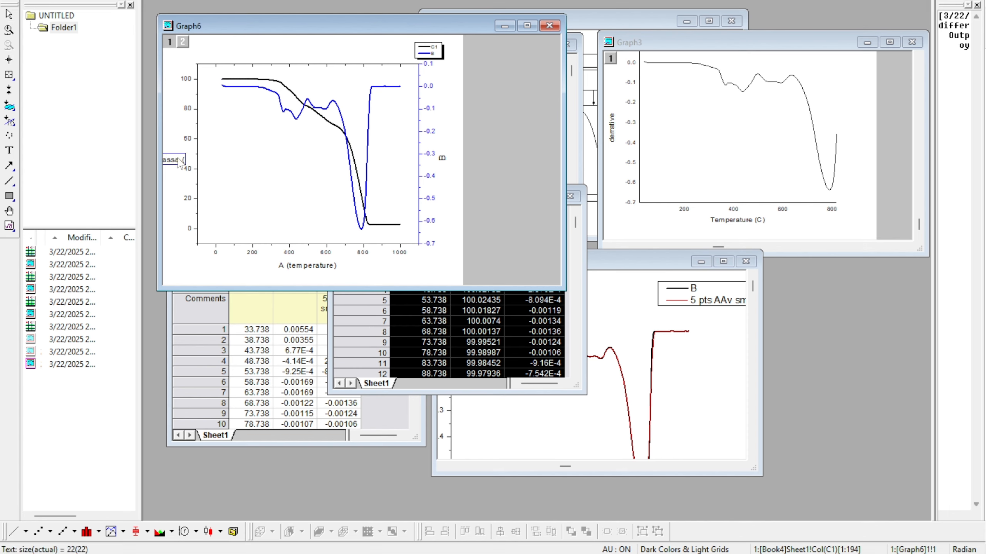
type("%)")
left_click(448, 165)
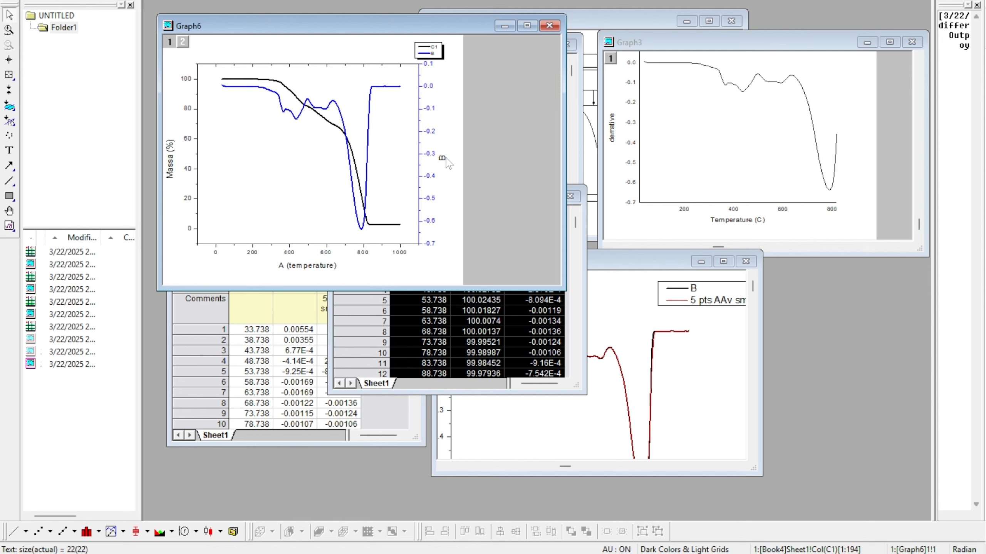
Step: Replace the title B of the blue Y axis in Graph6 with "Derrivative"
left_click(446, 161)
left_click(447, 161)
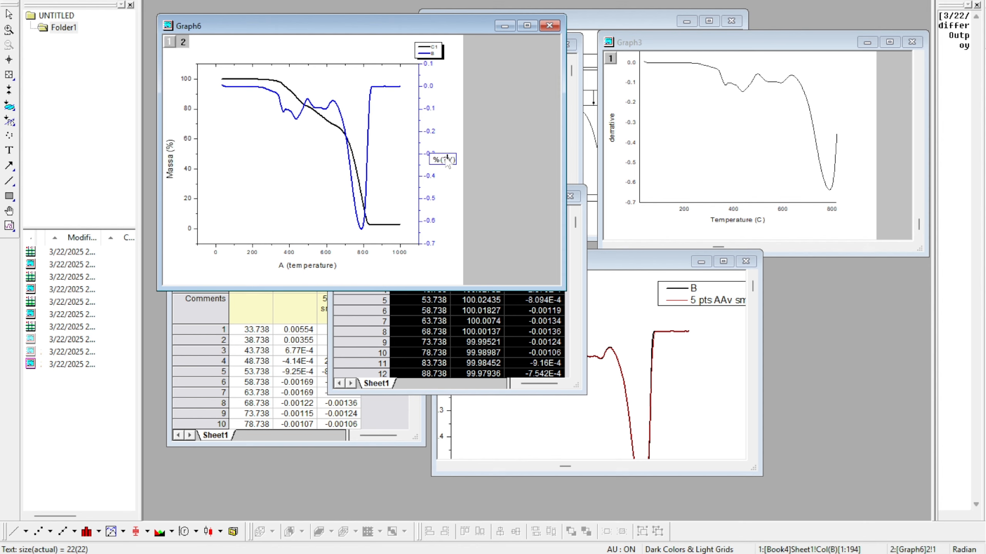
key("BackSpace")
key("BackSpace")
key("BackSpace")
key("BackSpace")
type("Derrivative")
left_click(486, 198)
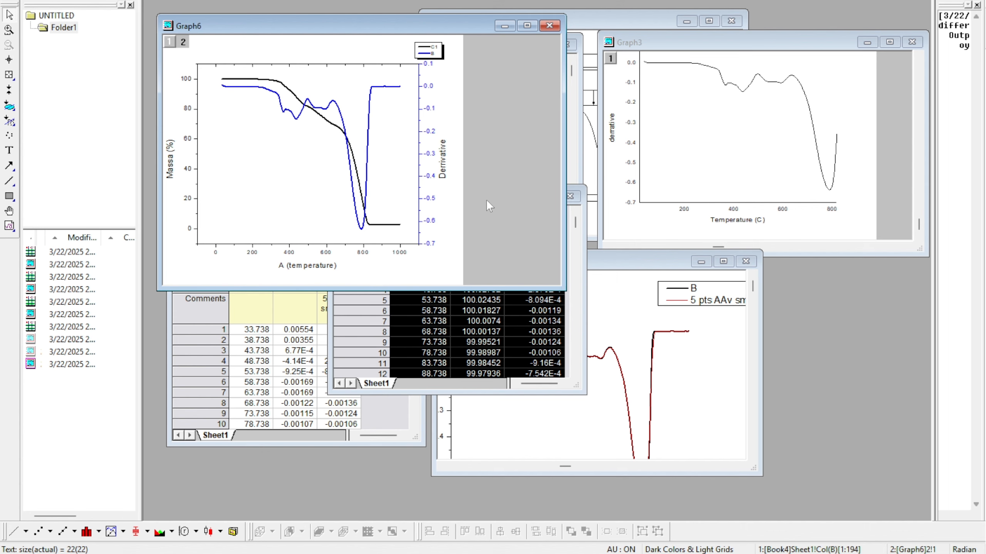
Step: Set the starting value of Graph6's x-axis scale to 15 and enlarge the graph window
right_click(329, 257)
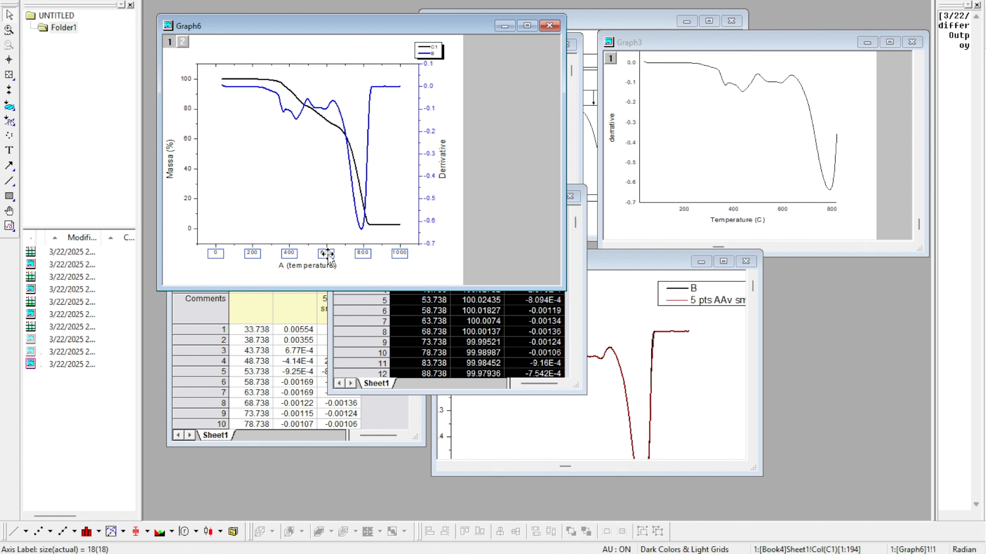
left_click(379, 395)
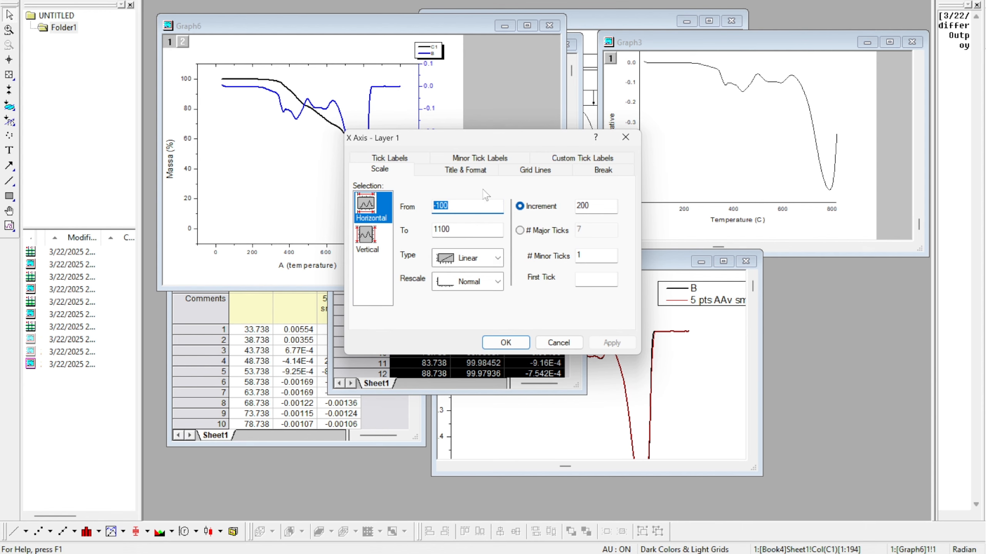
type("15")
key("Return")
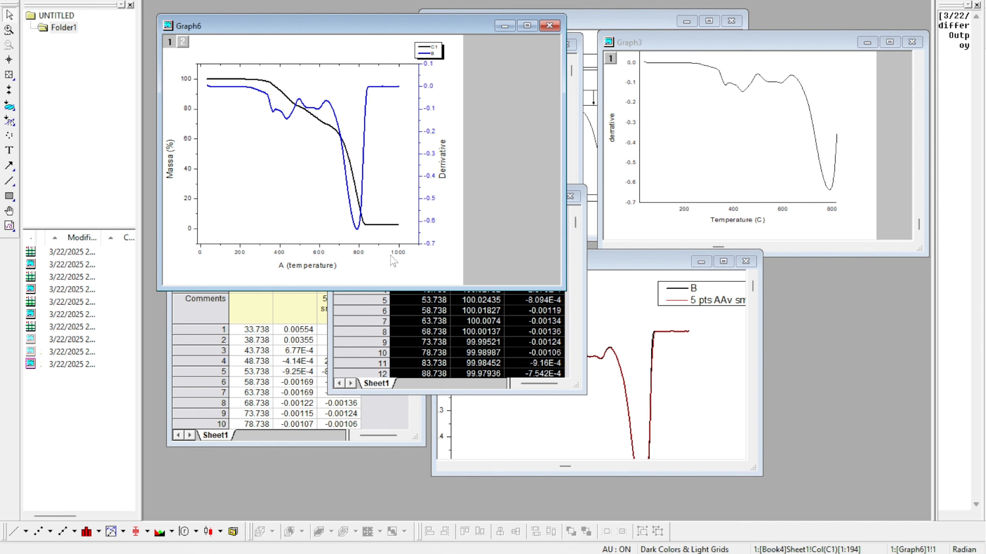
left_click_drag(562, 285, 708, 405)
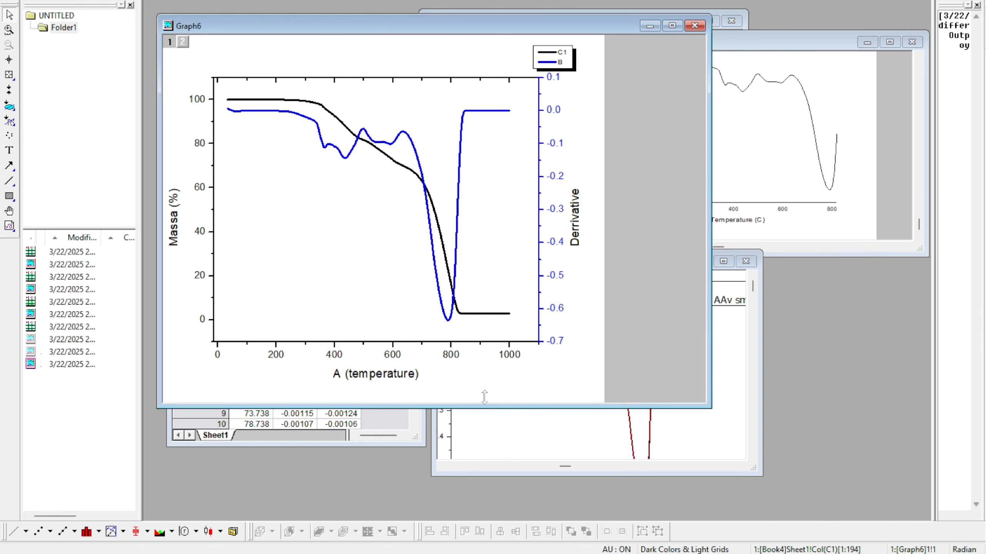